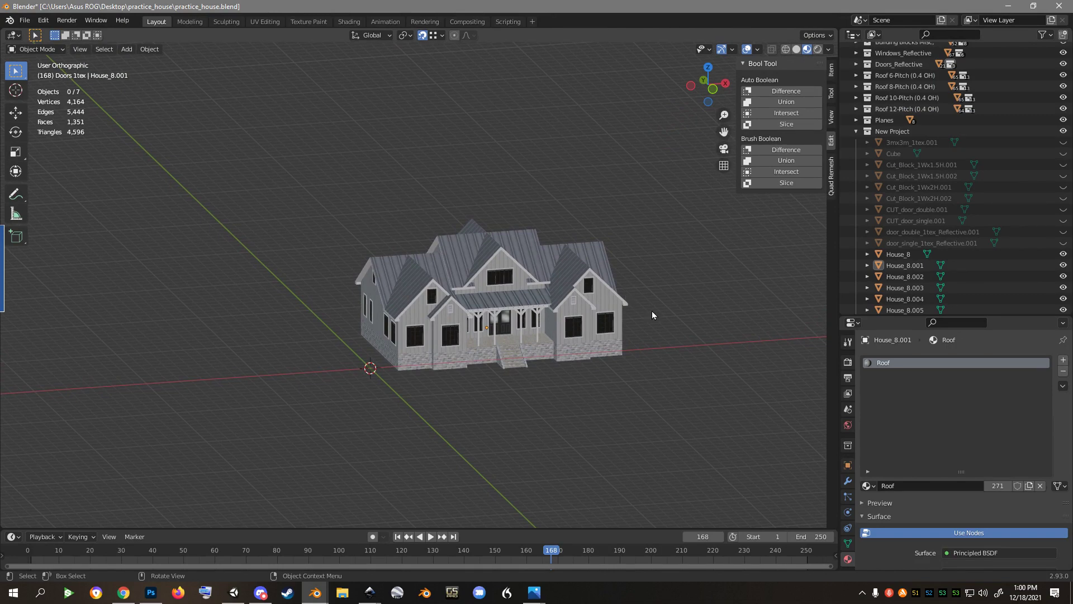
click(408, 271)
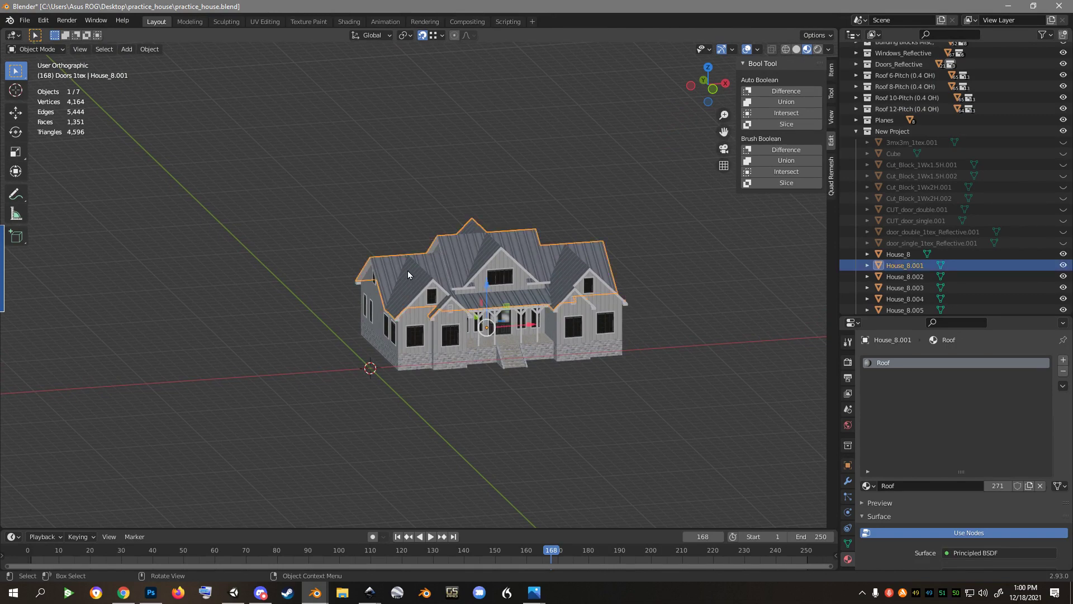
click(408, 358)
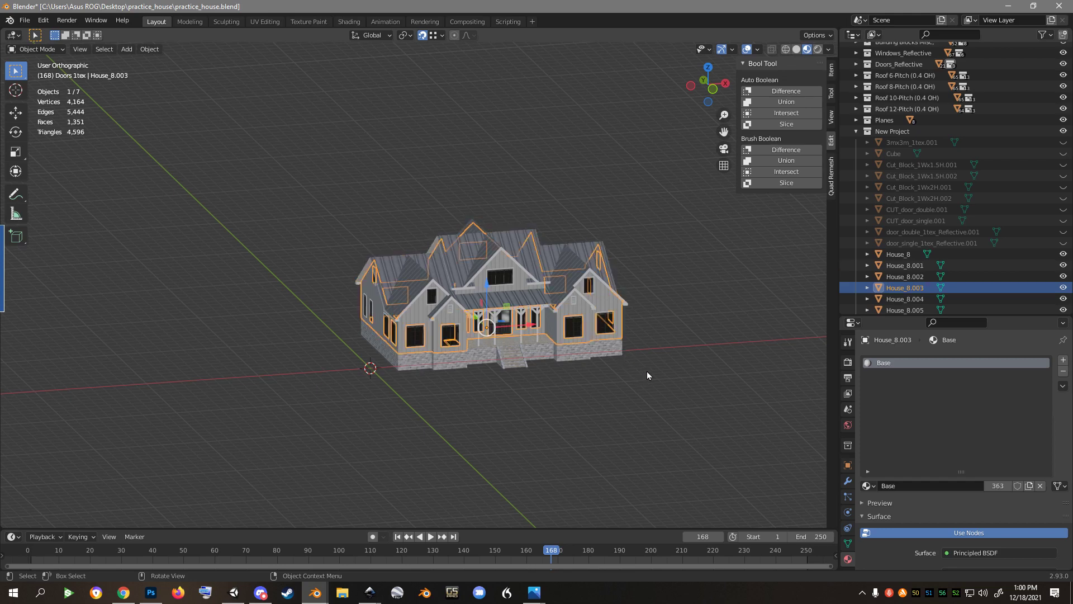
click(681, 348)
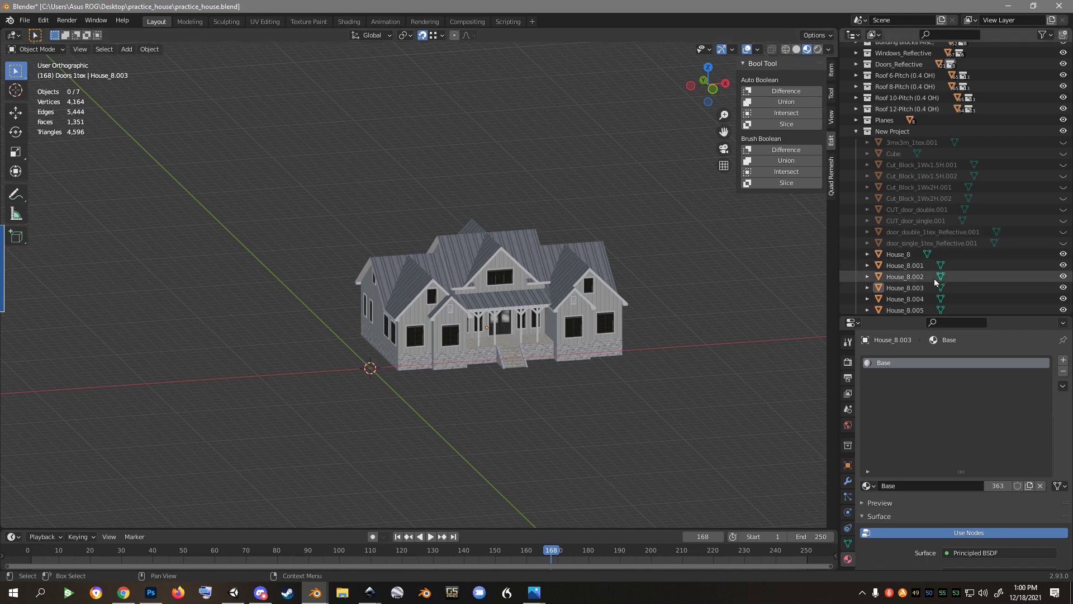
Join all the separate house parts into one object, with House_8 as the active object
click(900, 255)
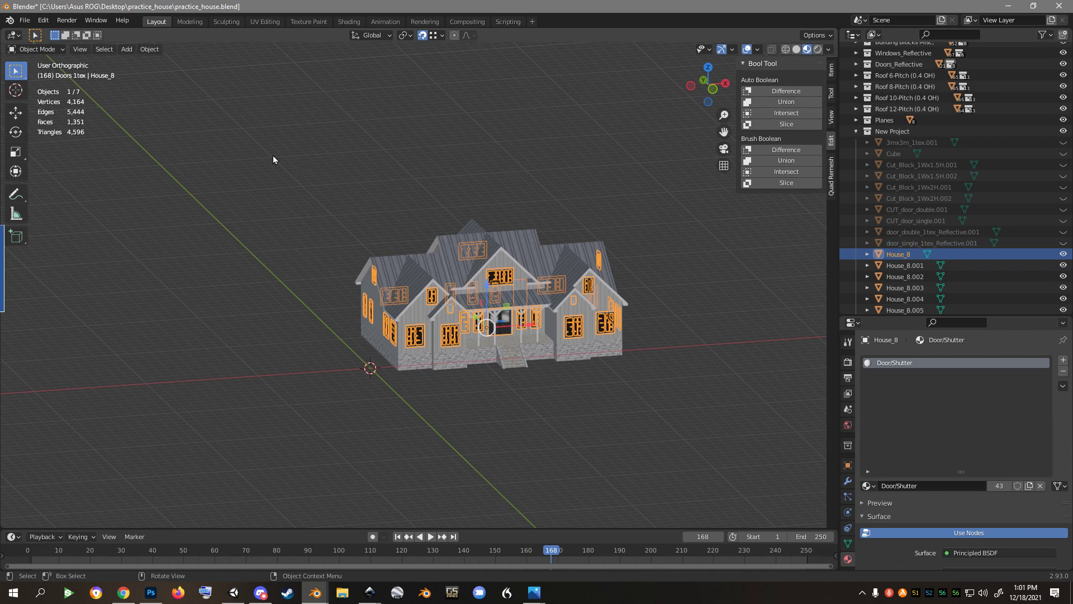
key(b)
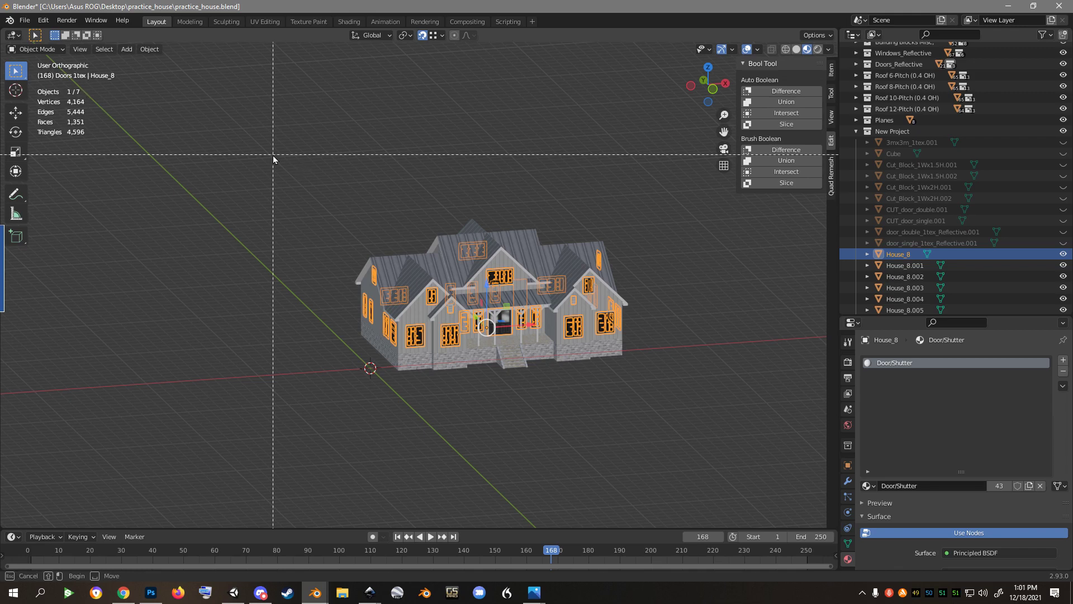
drag(274, 156, 653, 432)
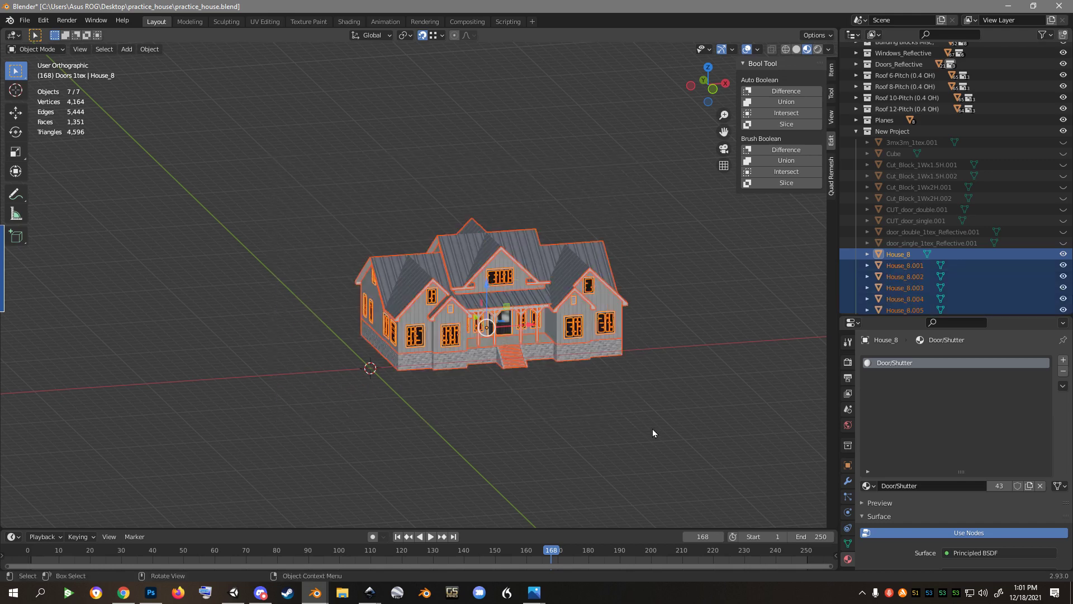
right_click(594, 359)
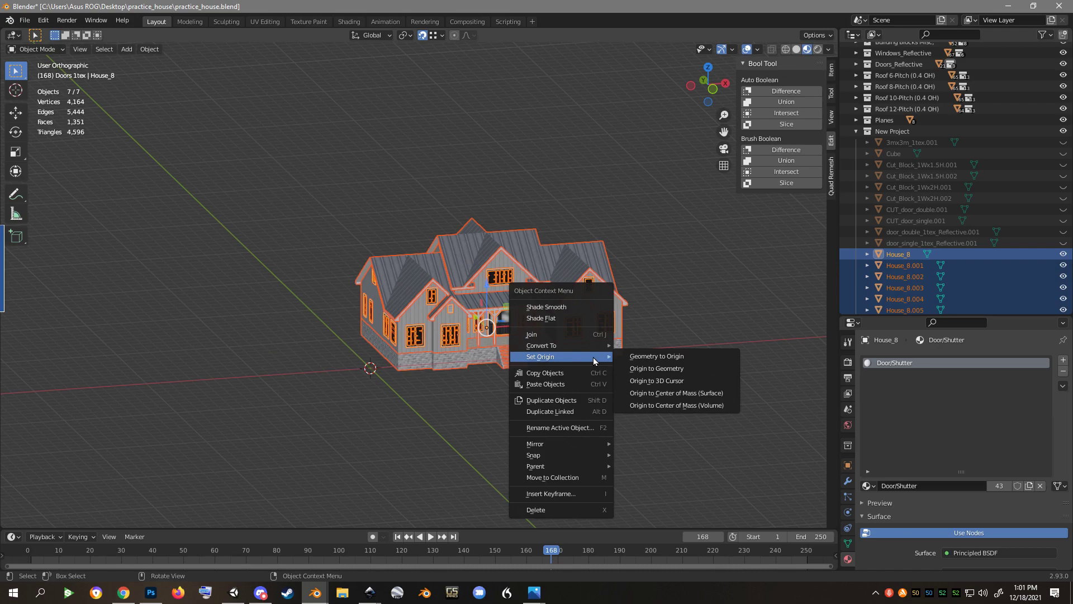
click(559, 332)
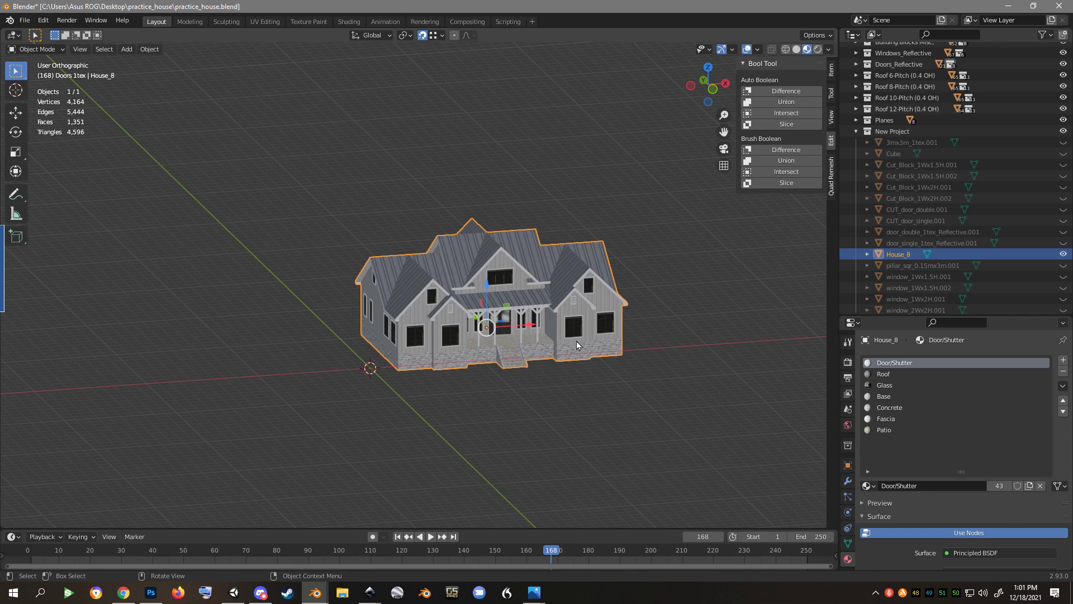
Merge all vertices of the joined house mesh by distance and return to Object Mode
key(Tab)
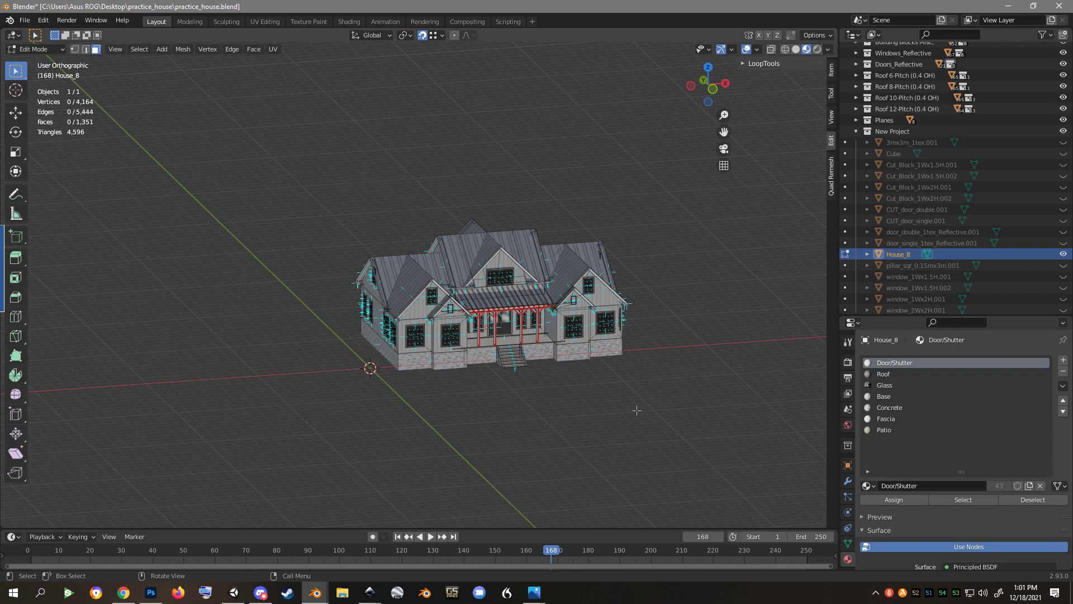
key(a)
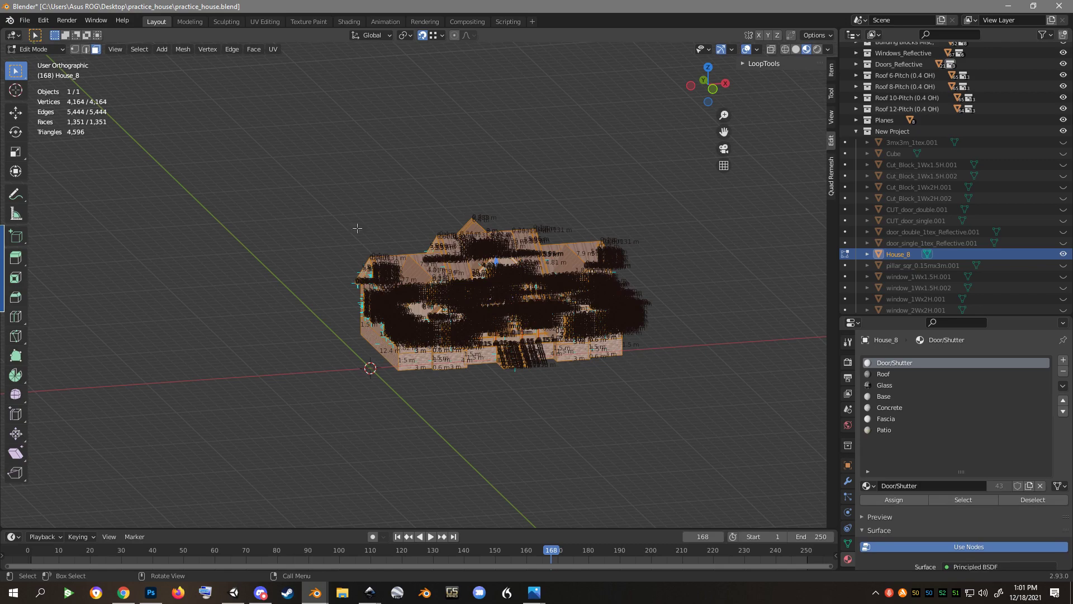
click(180, 49)
mouse_move(247, 286)
key(m)
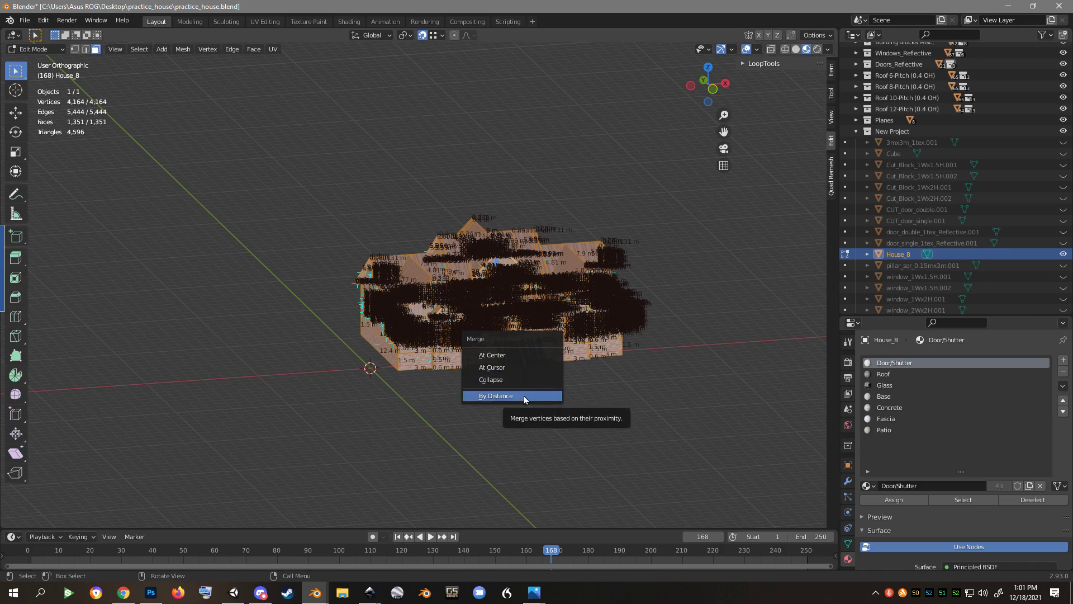
click(520, 396)
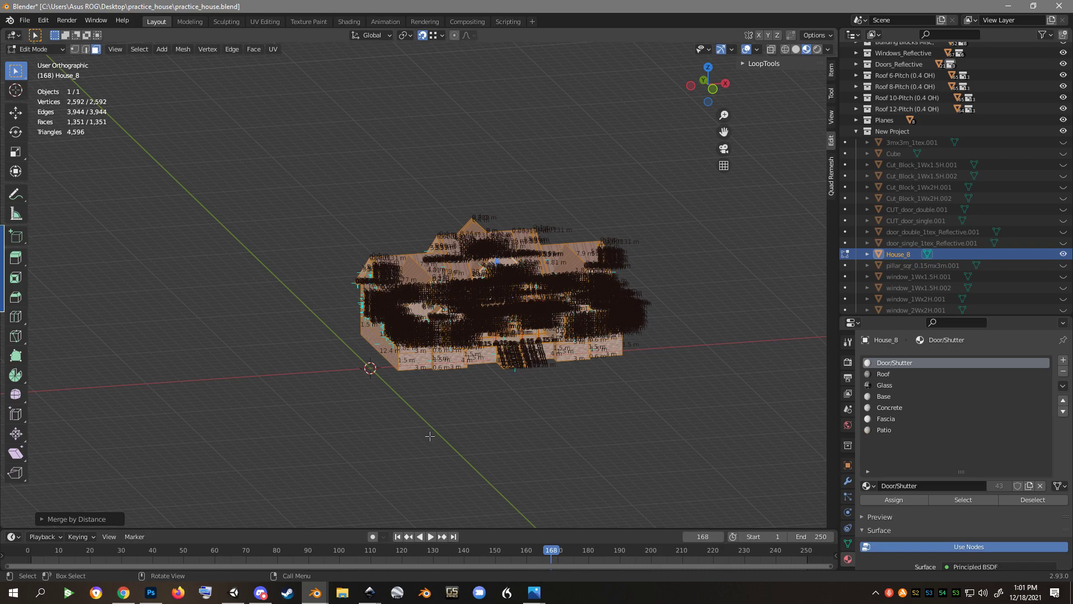
key(Tab)
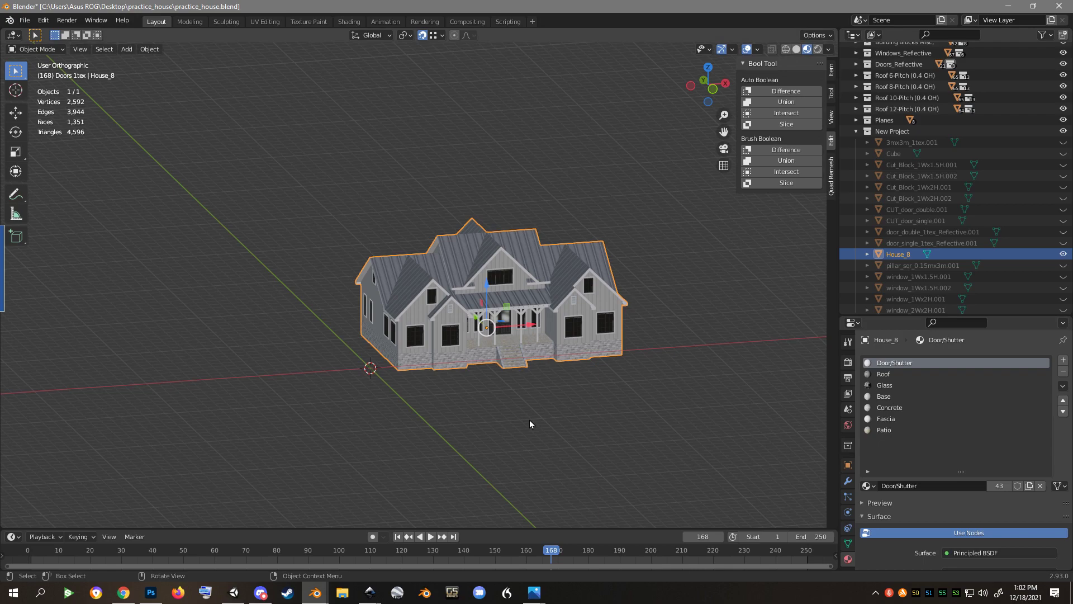
Move the house along X, Y and Z so its origin point lines up with the 3D cursor at the world origin
key(KP_7)
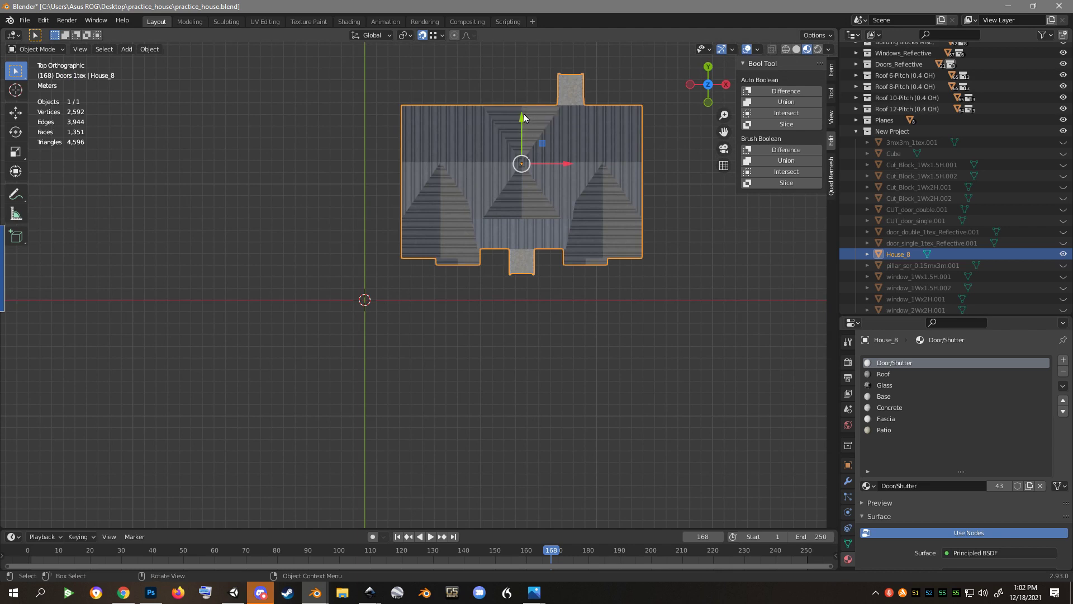
drag(524, 115, 600, 268)
drag(567, 305, 406, 310)
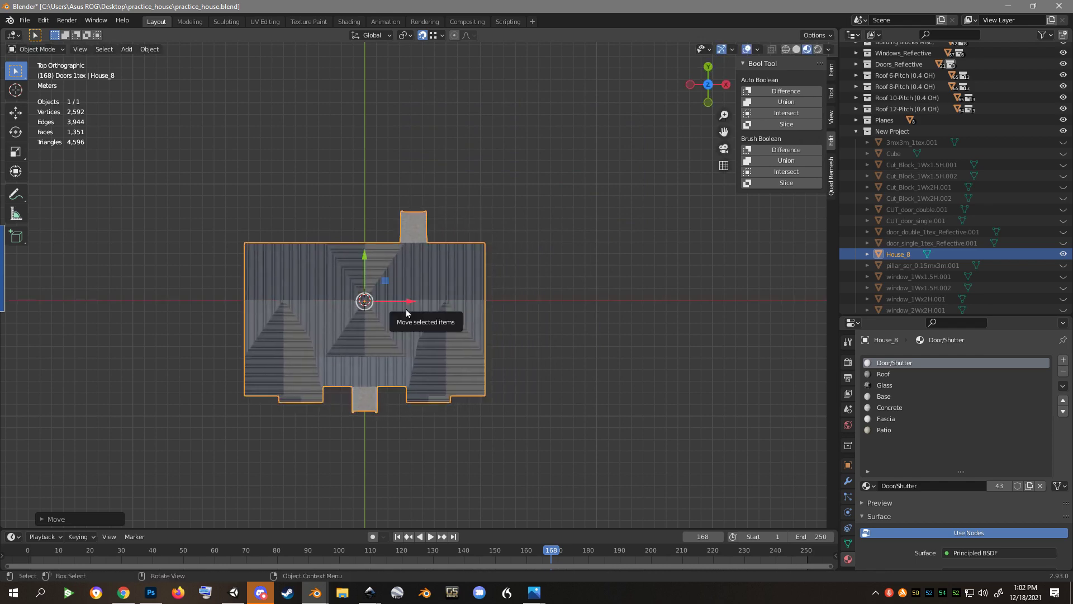
scroll(406, 310, up, 2)
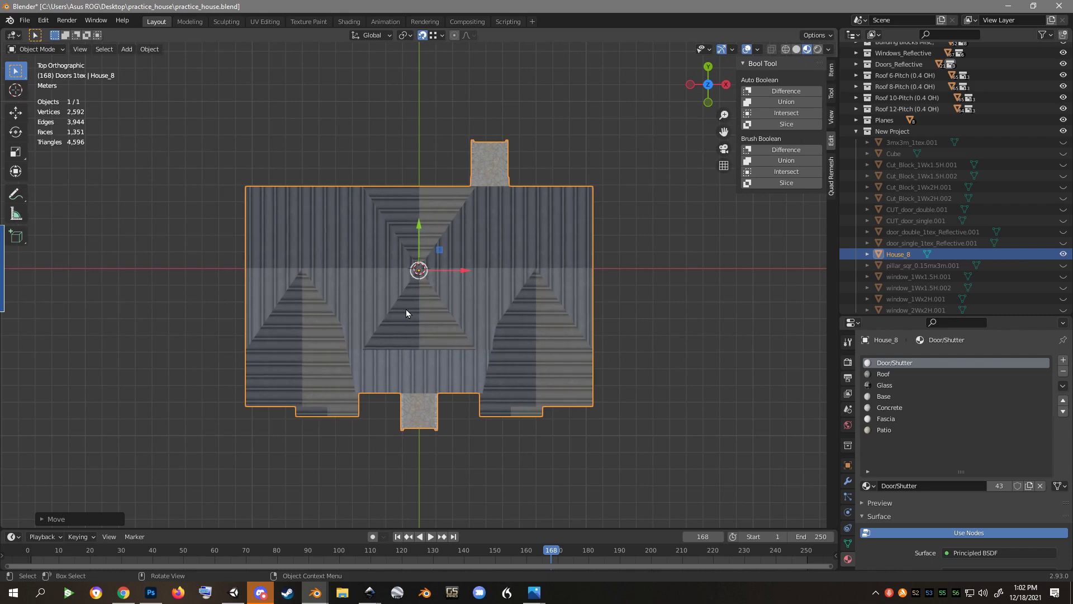
scroll(406, 309, up, 2)
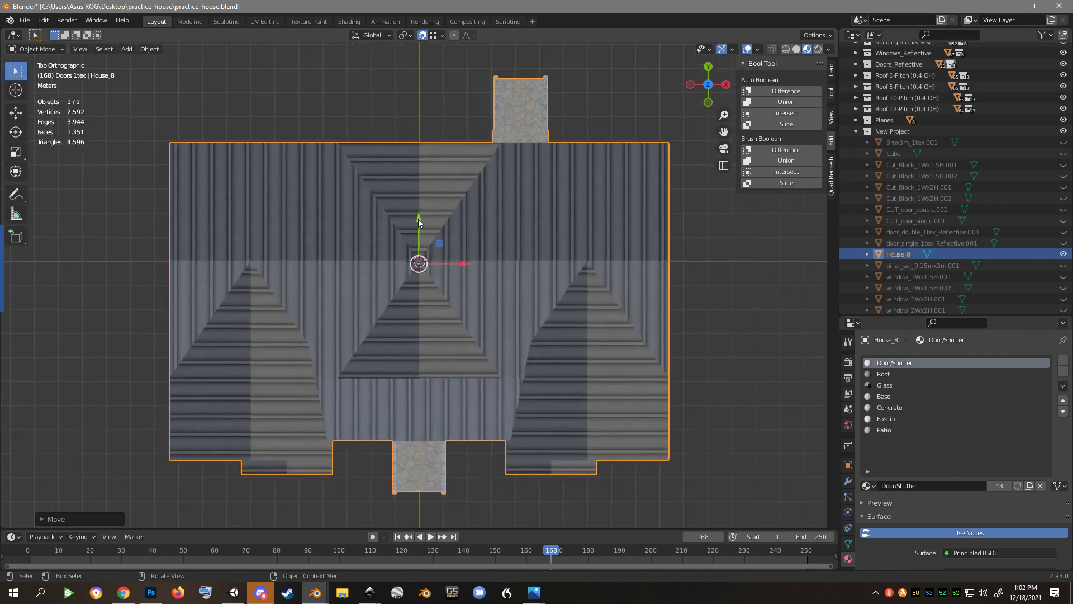
drag(418, 222, 419, 219)
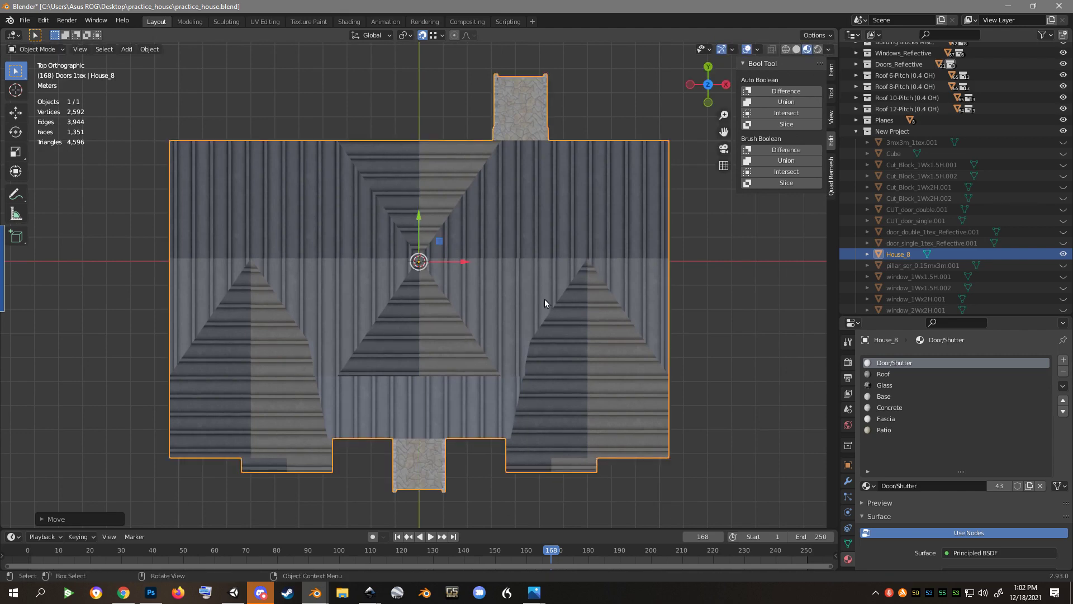
key(KP_1)
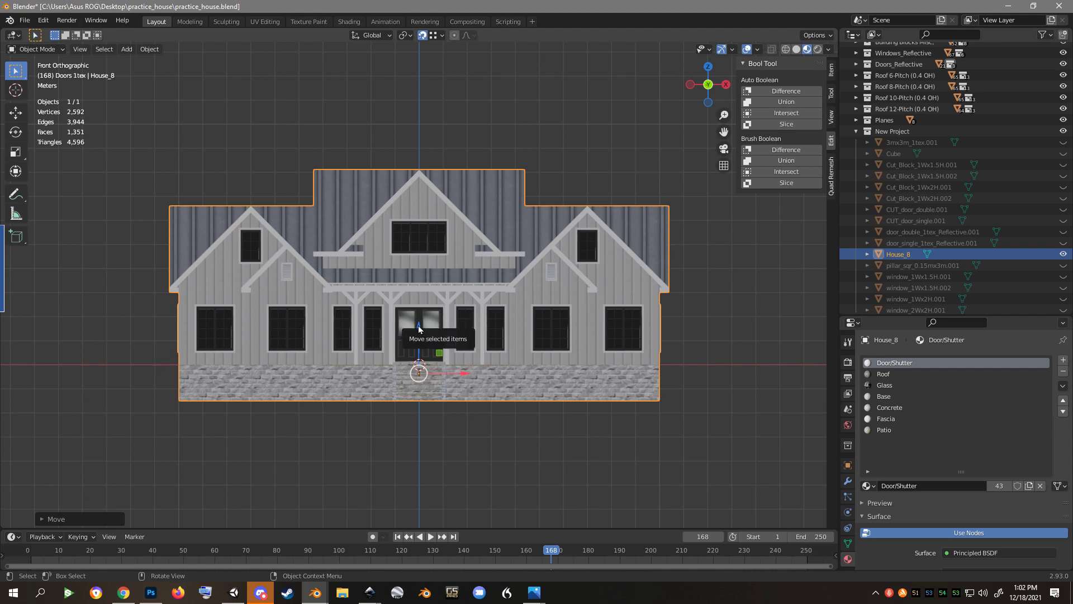
mouse_move(418, 325)
mouse_down()
mouse_move(409, 315)
mouse_move(415, 332)
mouse_up()
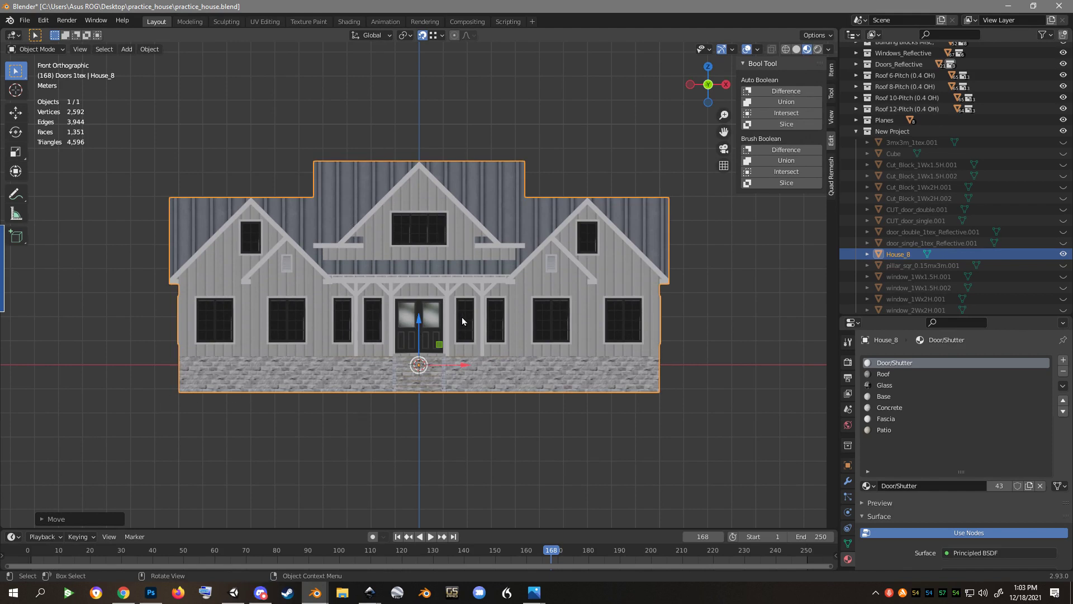
Set the origin of House_8 to the 3D cursor
right_click(501, 261)
mouse_move(485, 291)
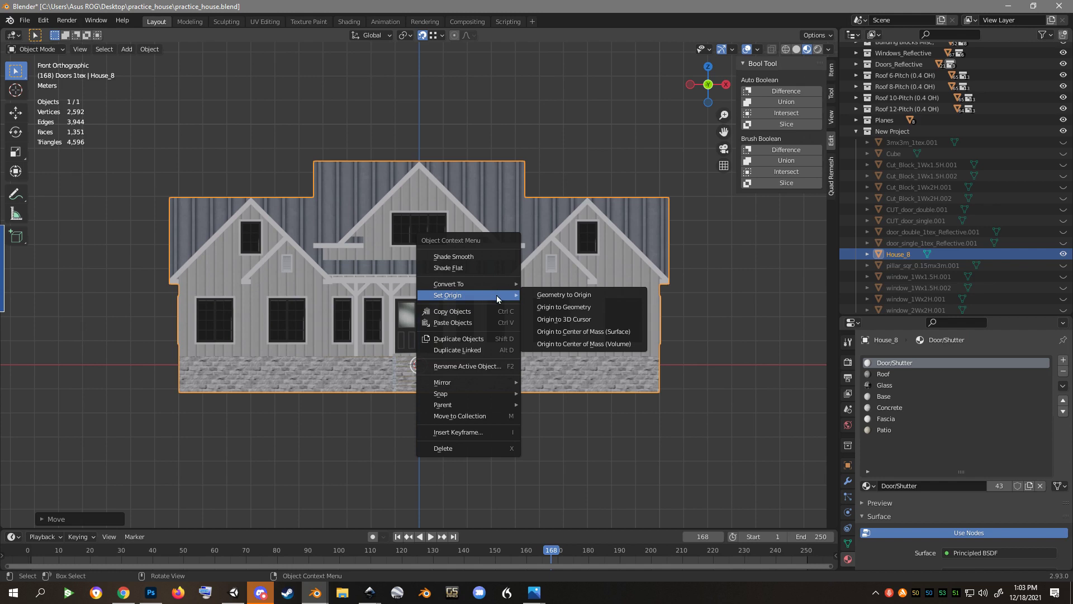
click(566, 319)
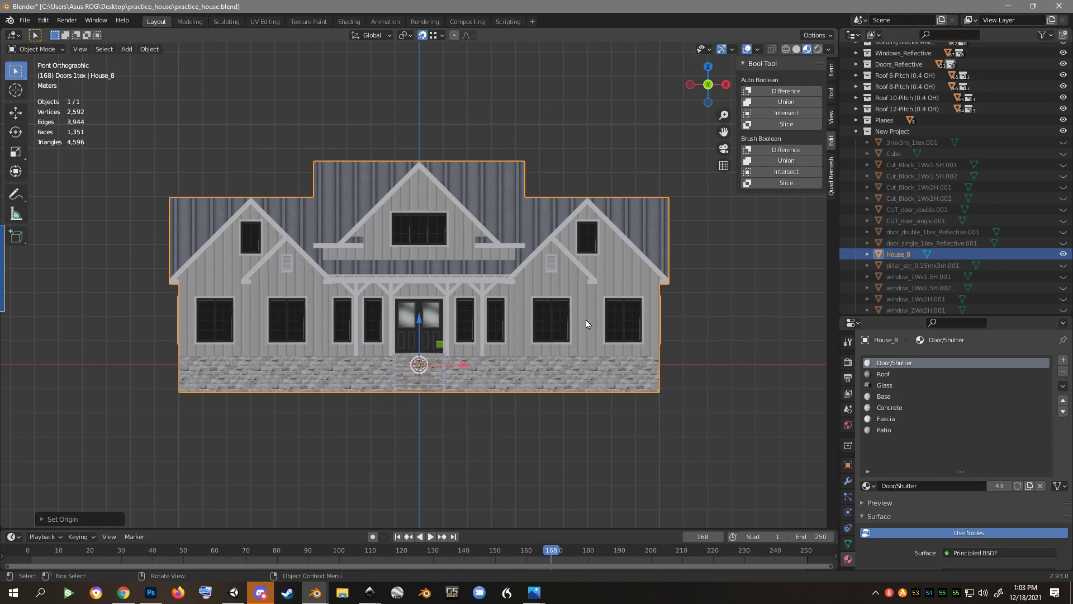
key(KP_4)
key(KP_8)
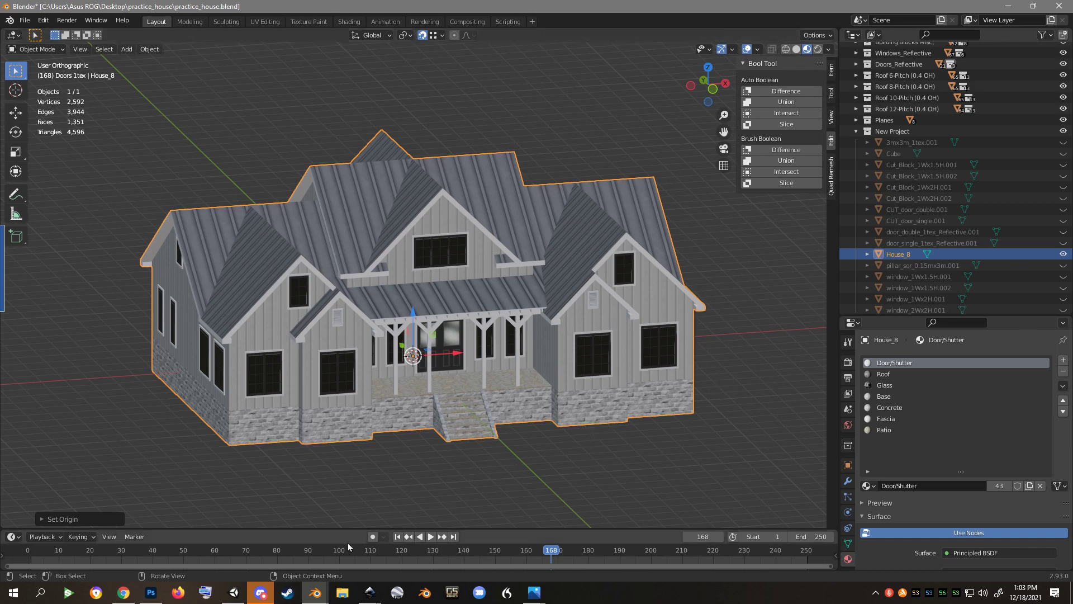
Switch to Unity and create a folder named House_8 inside Buildings > Residential Houses
click(235, 594)
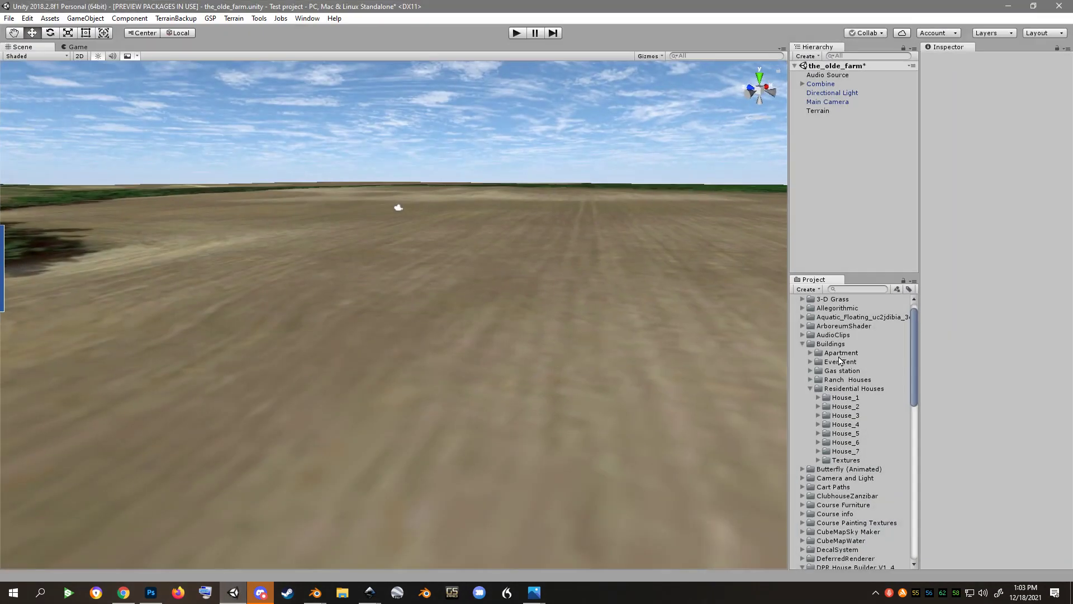
click(840, 390)
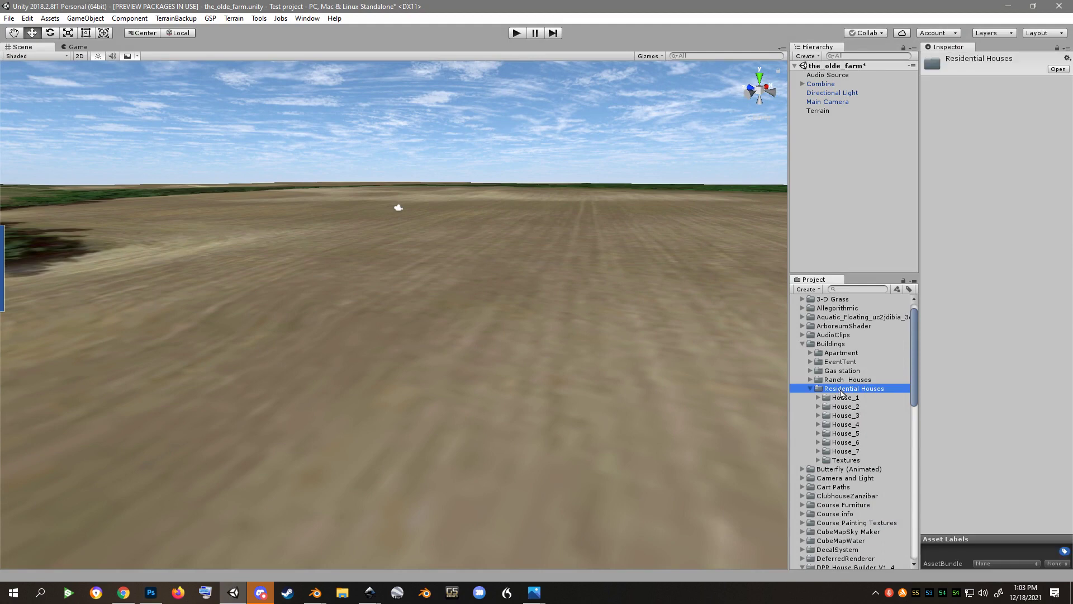
right_click(842, 393)
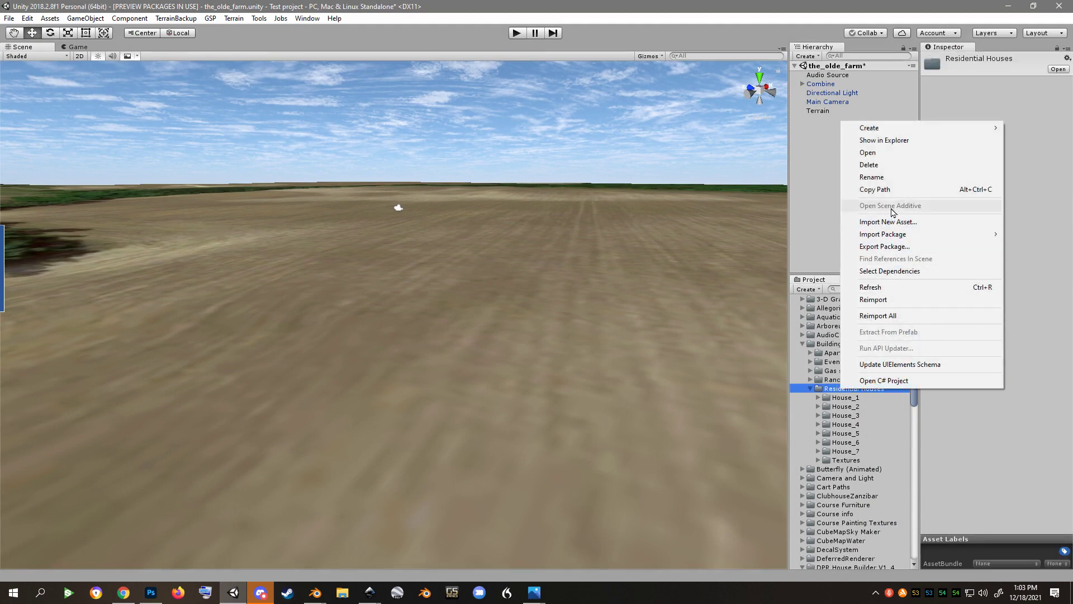
mouse_move(886, 128)
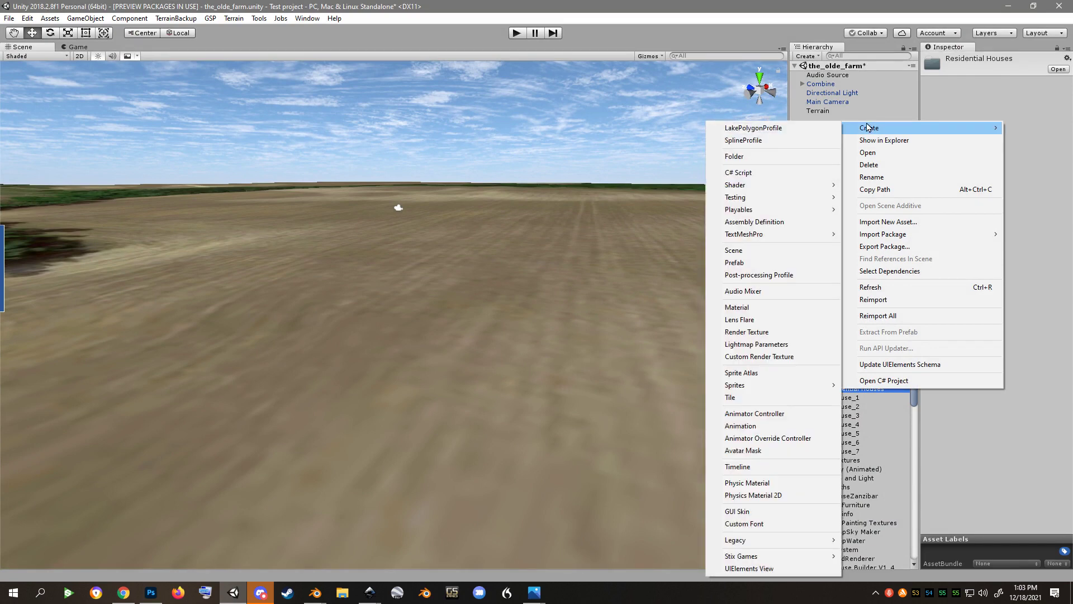
click(767, 158)
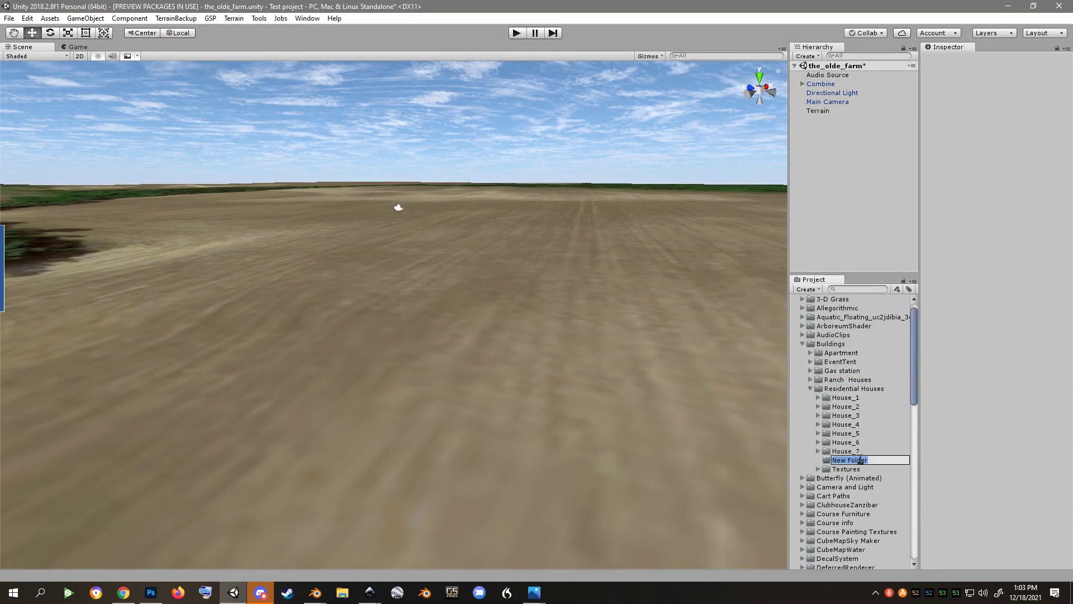
text(House_8)
key(Return)
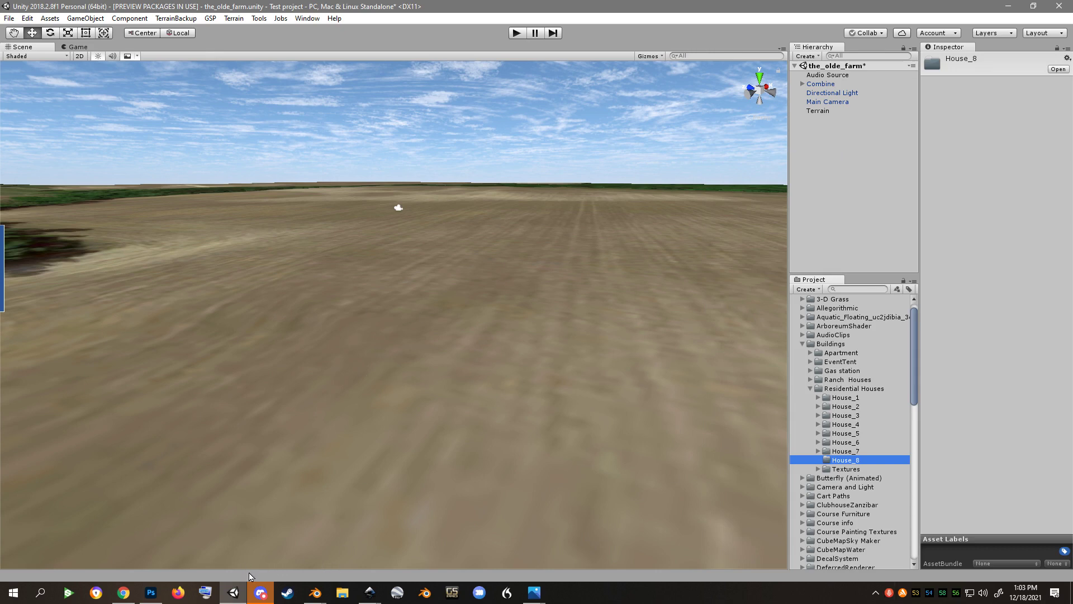
Switch to the practice_house file in Blender and start an FBX export of the house
mouse_move(315, 596)
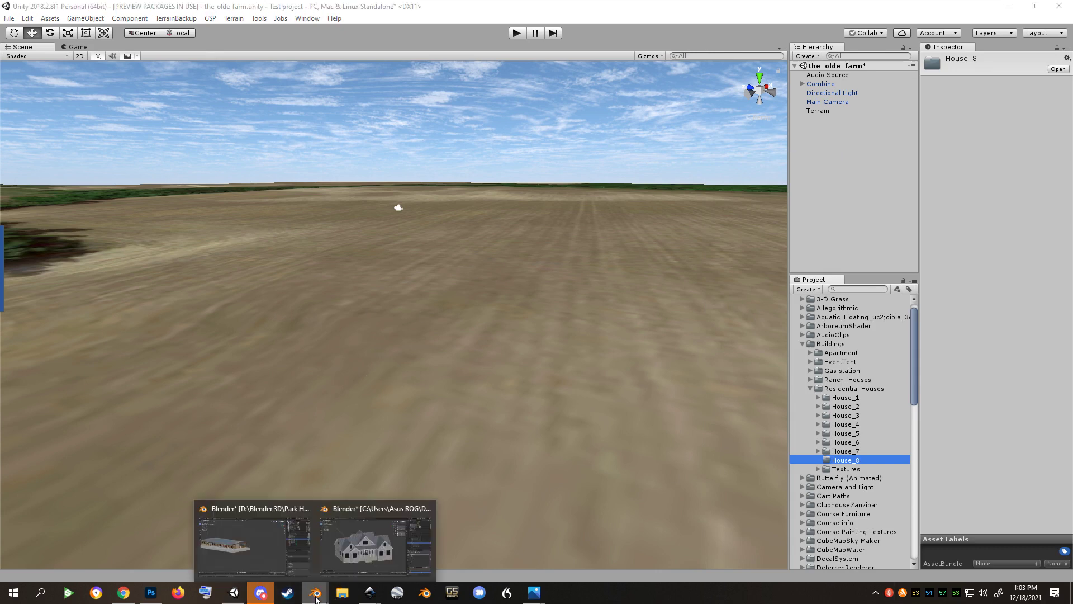
click(354, 558)
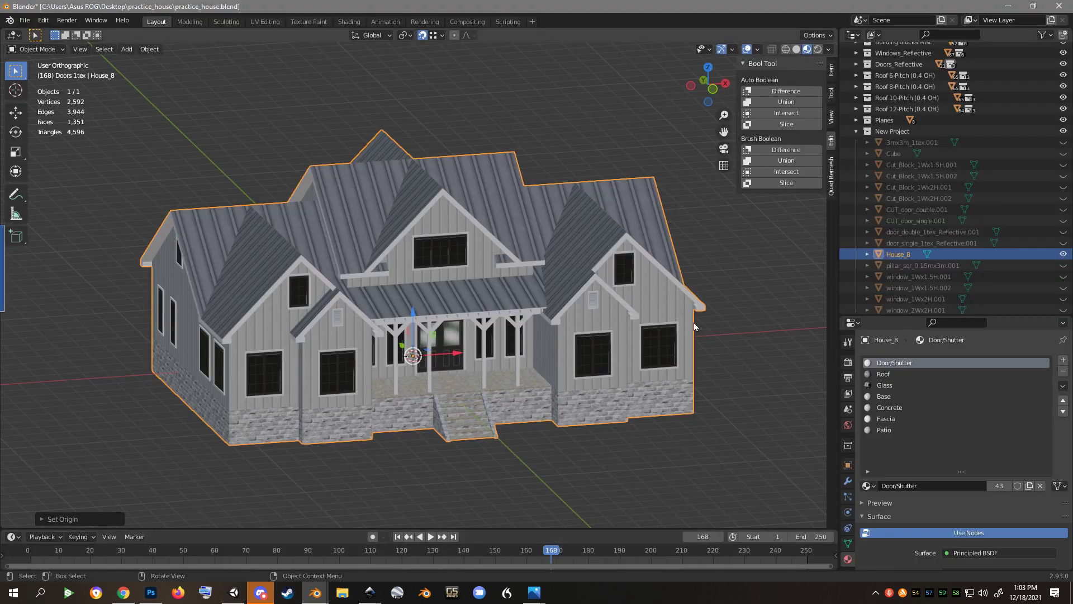
click(27, 22)
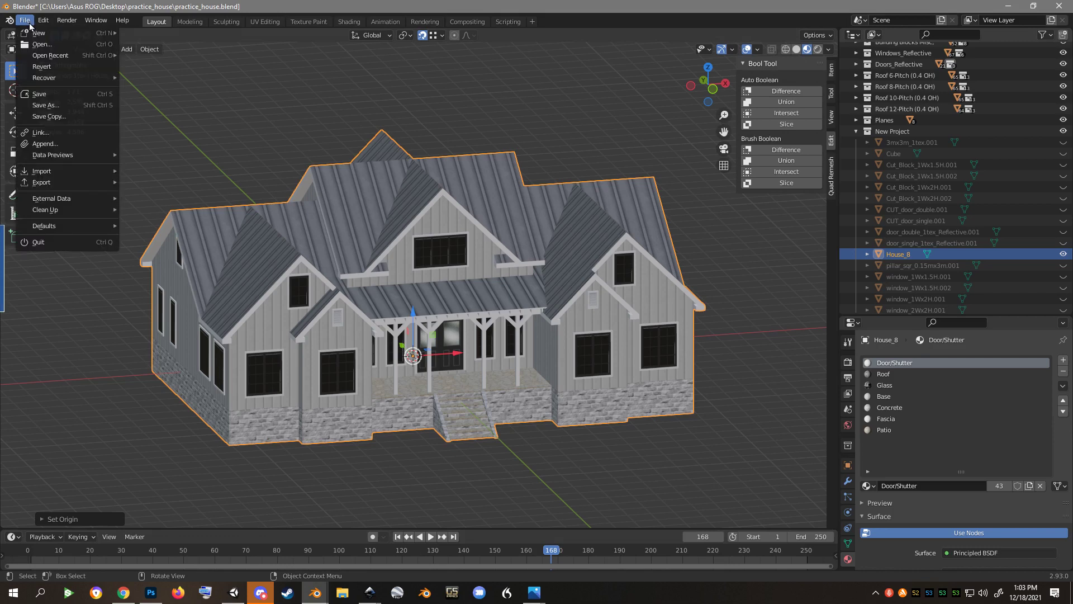
mouse_move(50, 183)
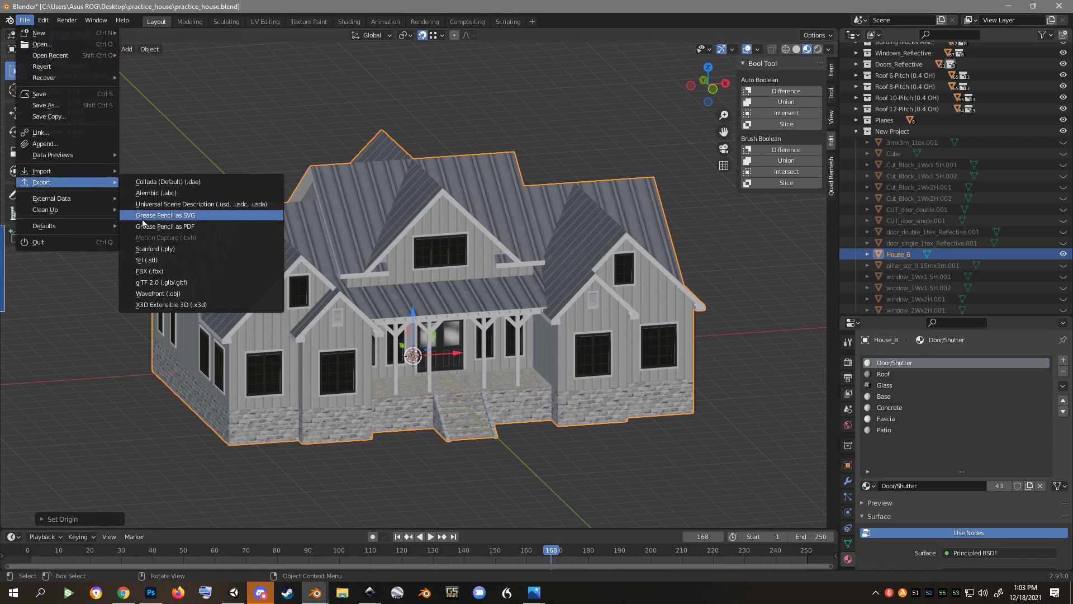
click(156, 275)
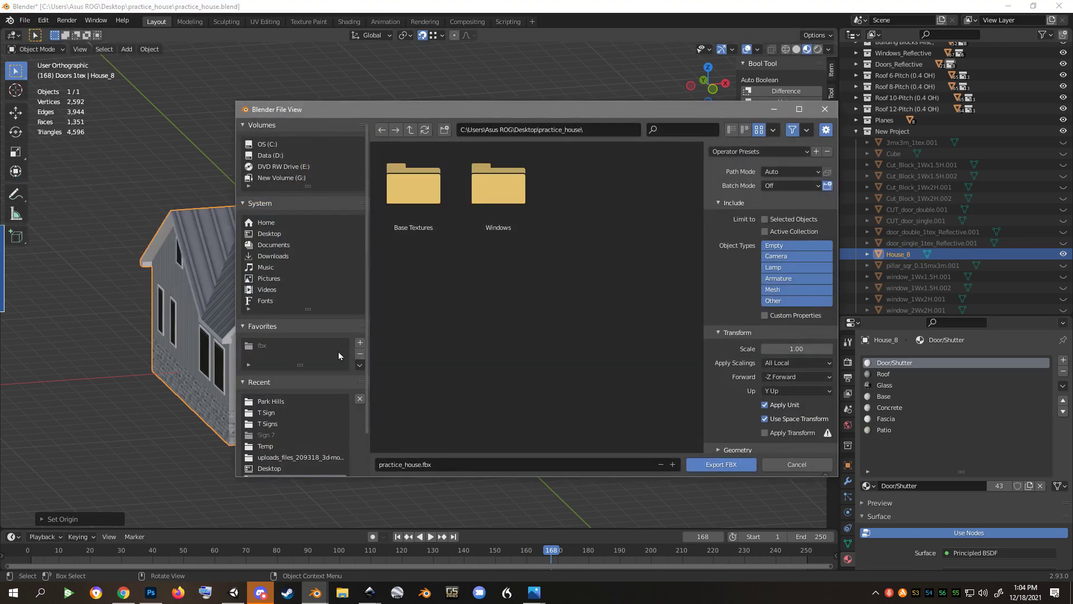
Set the export destination to the House_8 folder in D:\GSPro\Test project\Assets\Buildings\Residential Houses
click(273, 158)
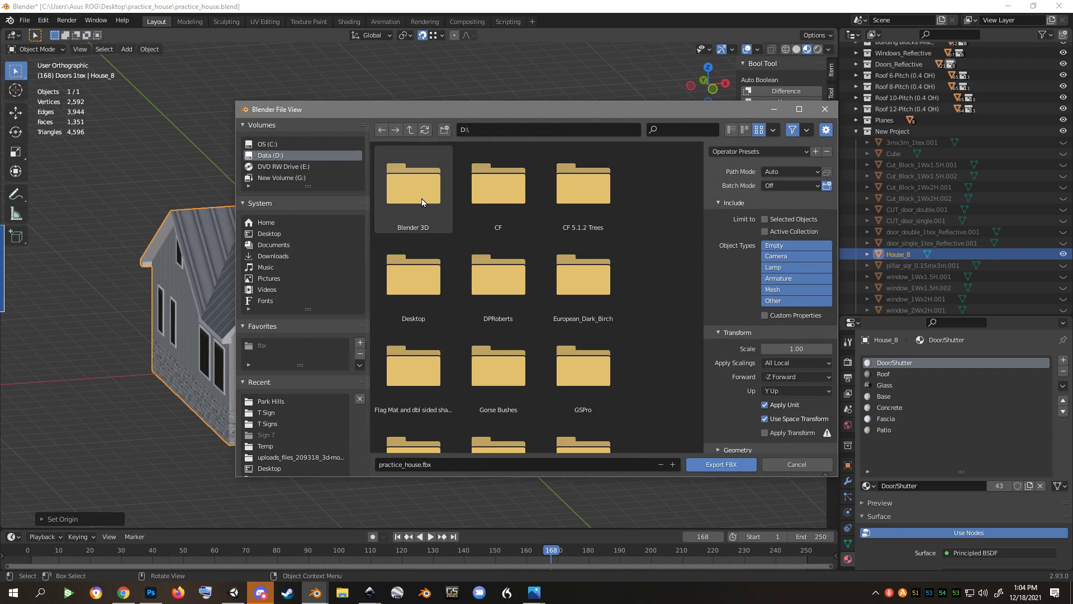
double_click(576, 367)
scroll(517, 288, down, 2)
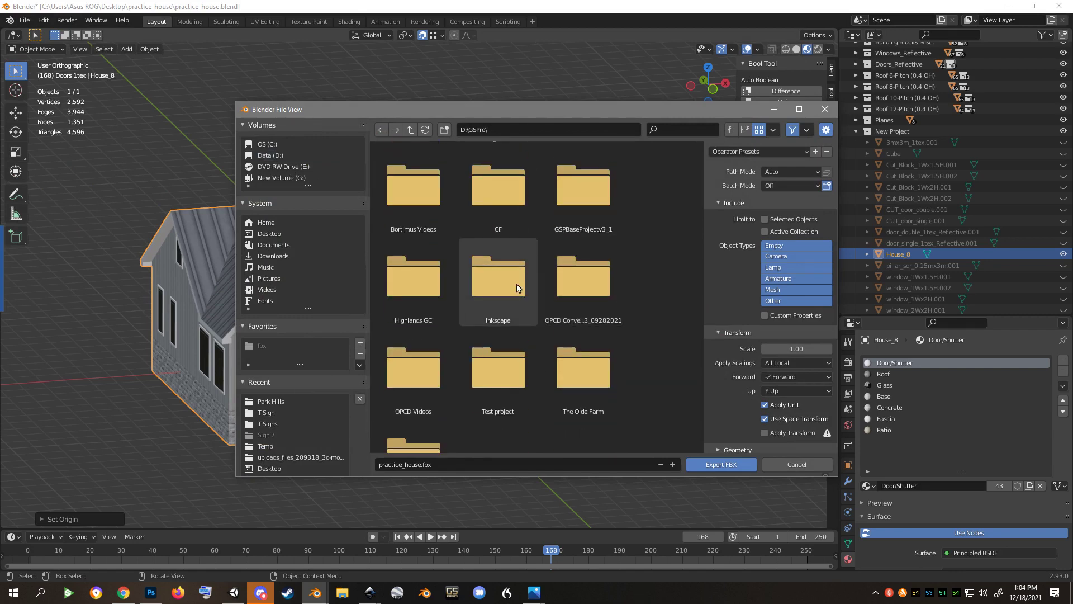
double_click(486, 384)
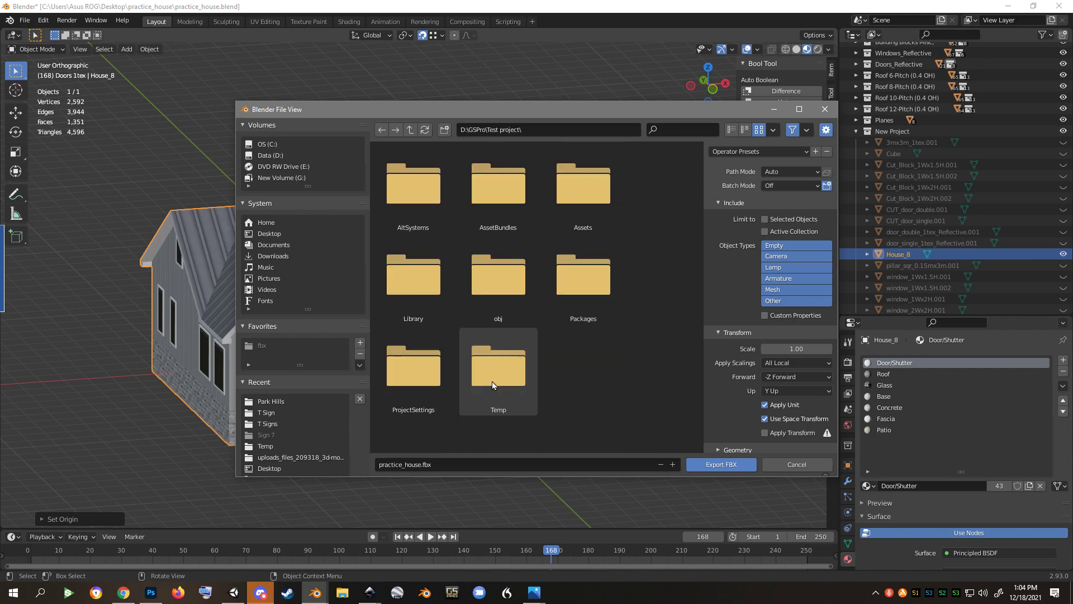
double_click(591, 200)
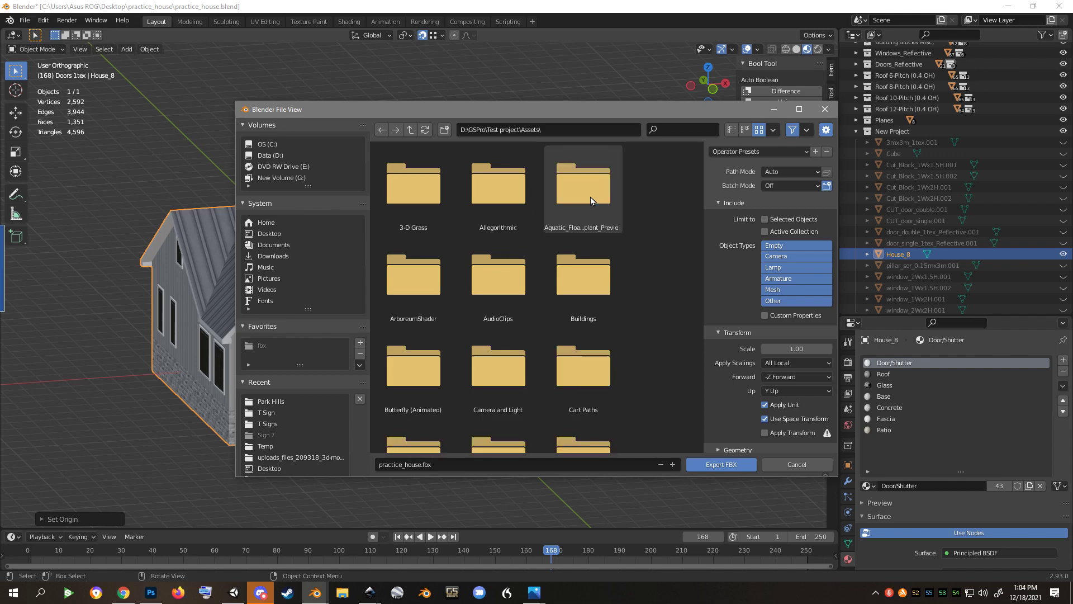
double_click(593, 306)
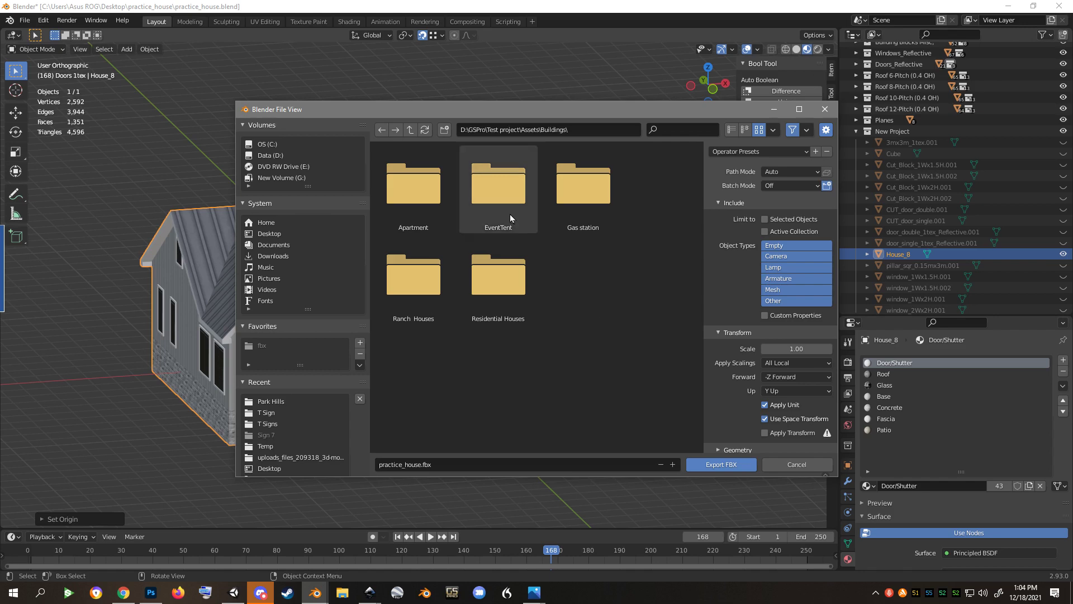
double_click(505, 316)
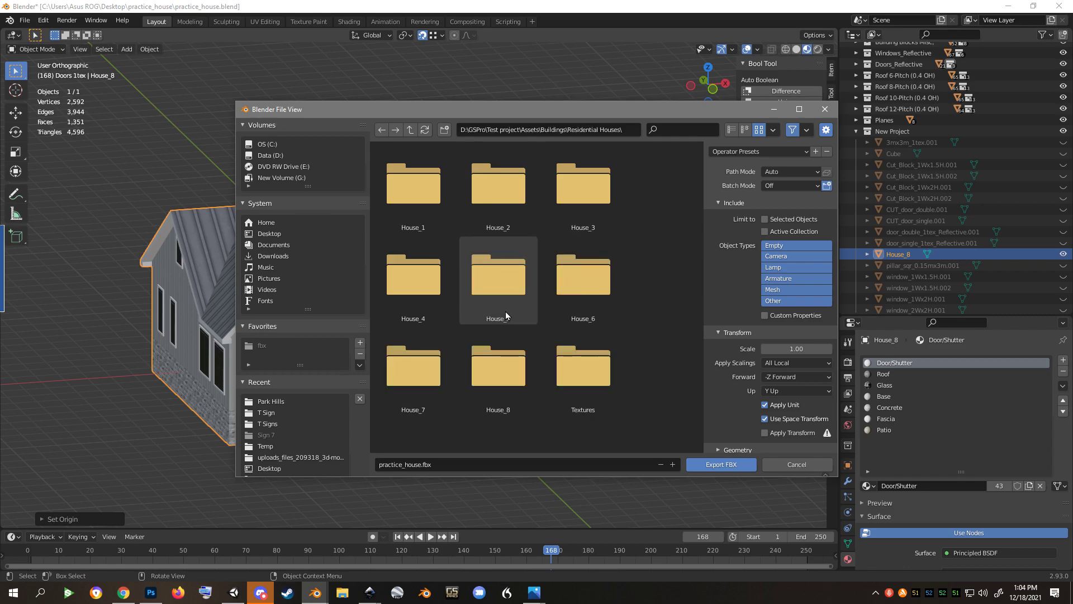
click(500, 352)
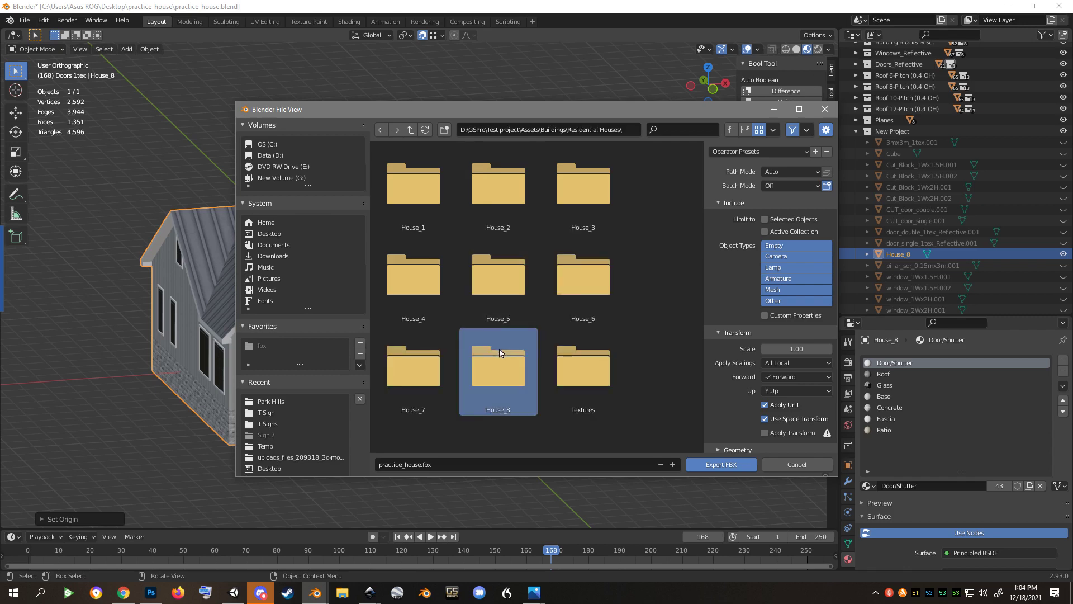
double_click(518, 374)
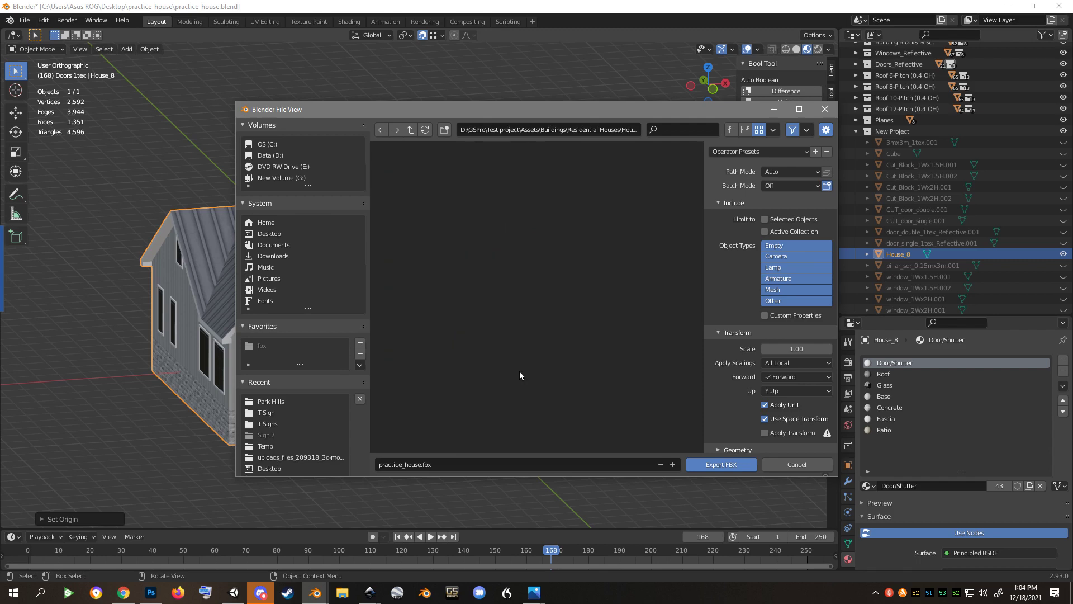
Name the export file House_8
click(456, 465)
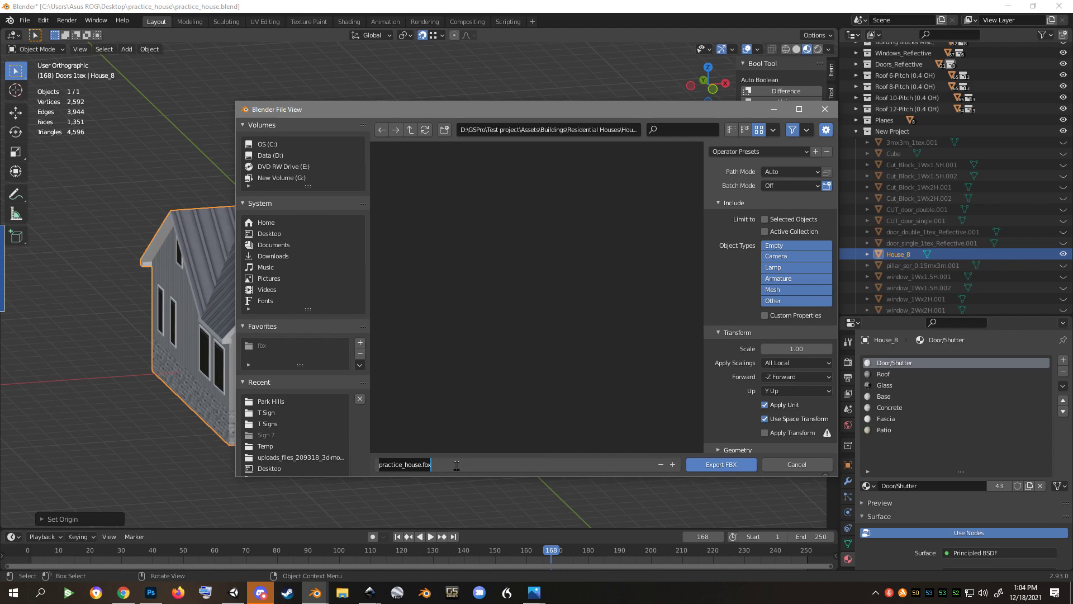
text(House_8)
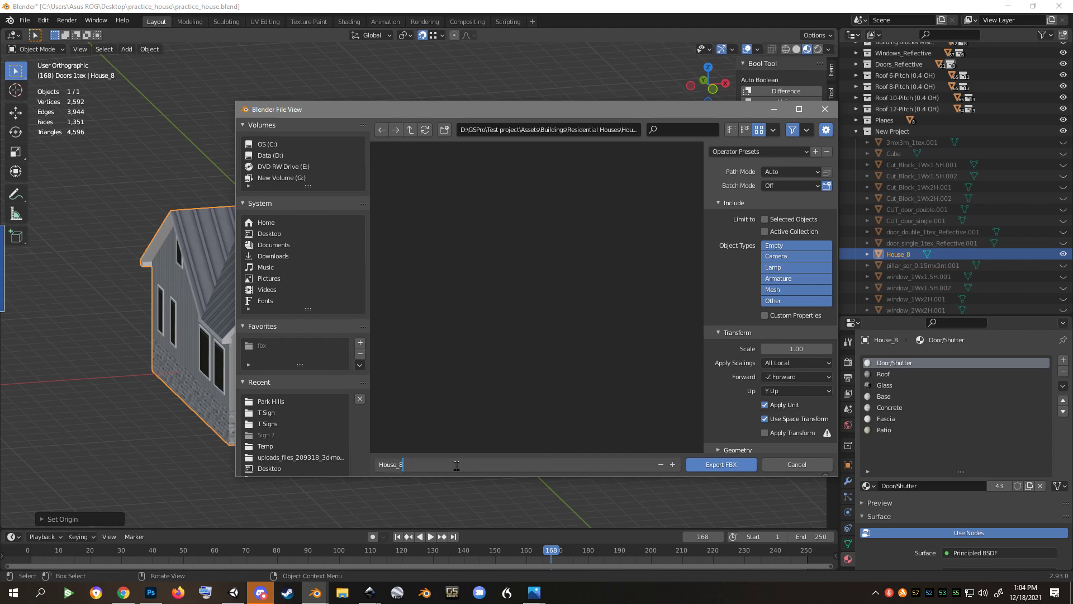
click(552, 387)
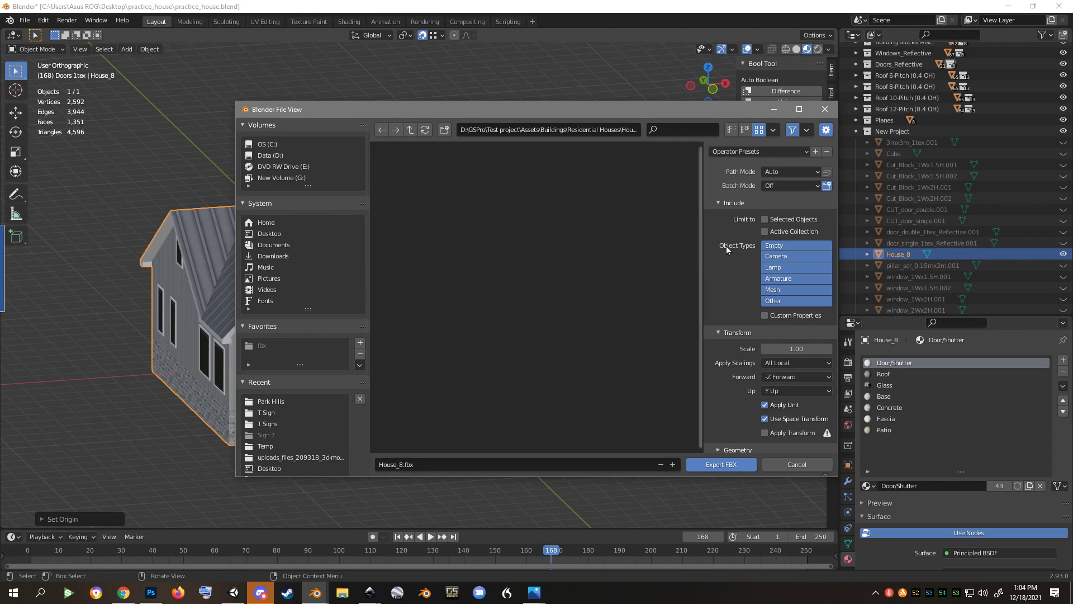
Export the FBX with Path Mode set to Copy, limited to Selected Objects and with Apply Transform enabled
click(781, 173)
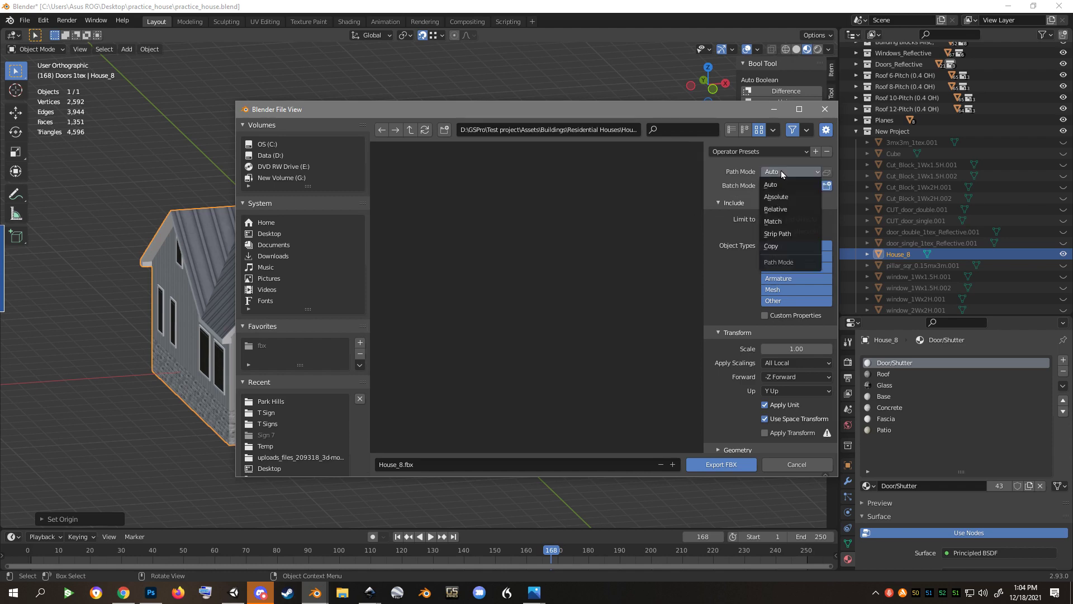
click(768, 251)
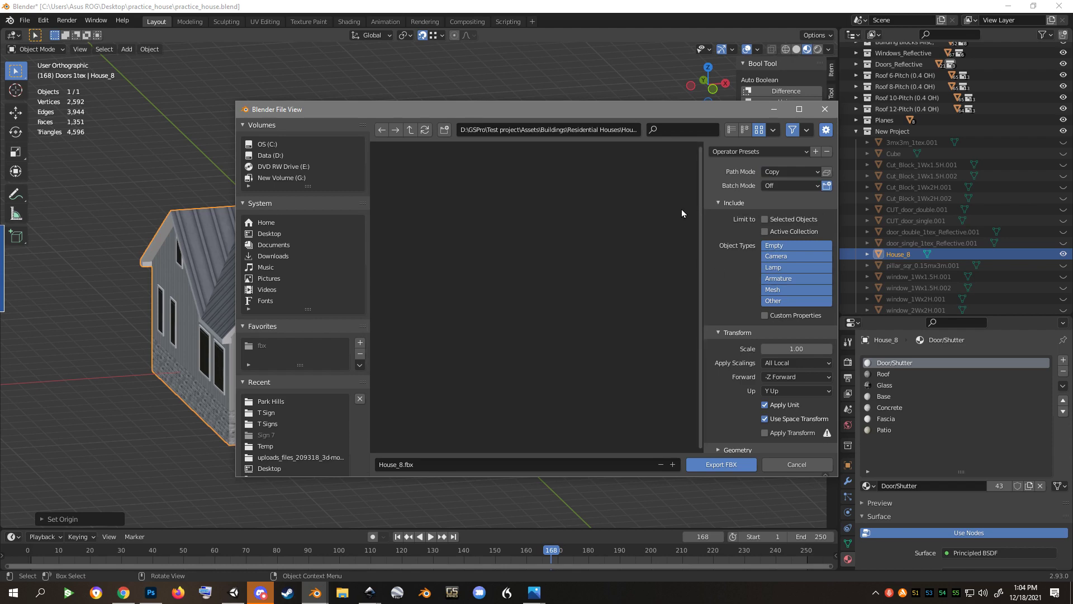
click(765, 219)
click(764, 433)
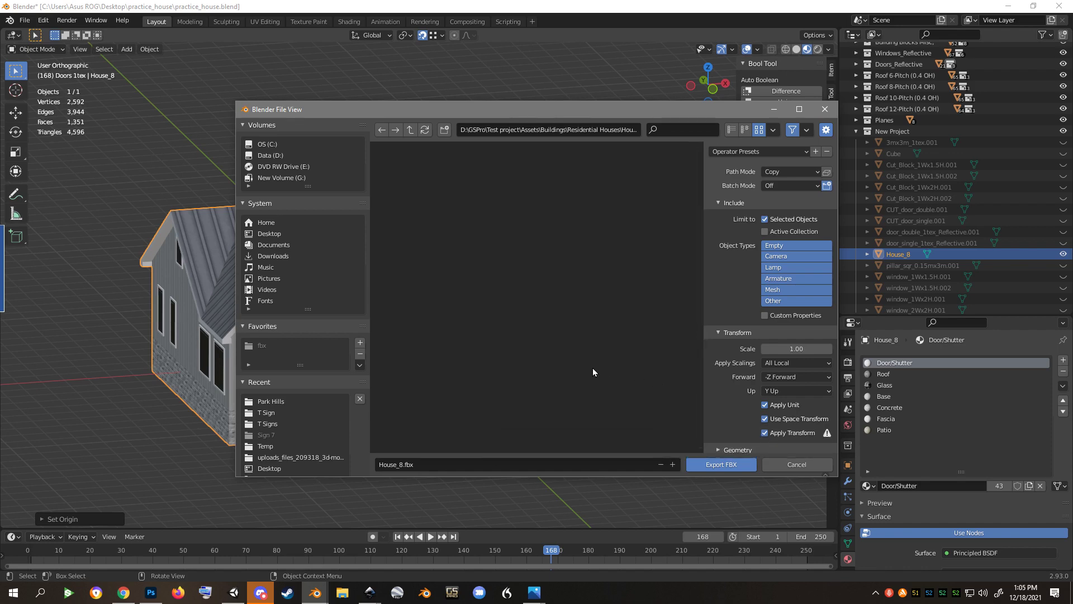
click(712, 463)
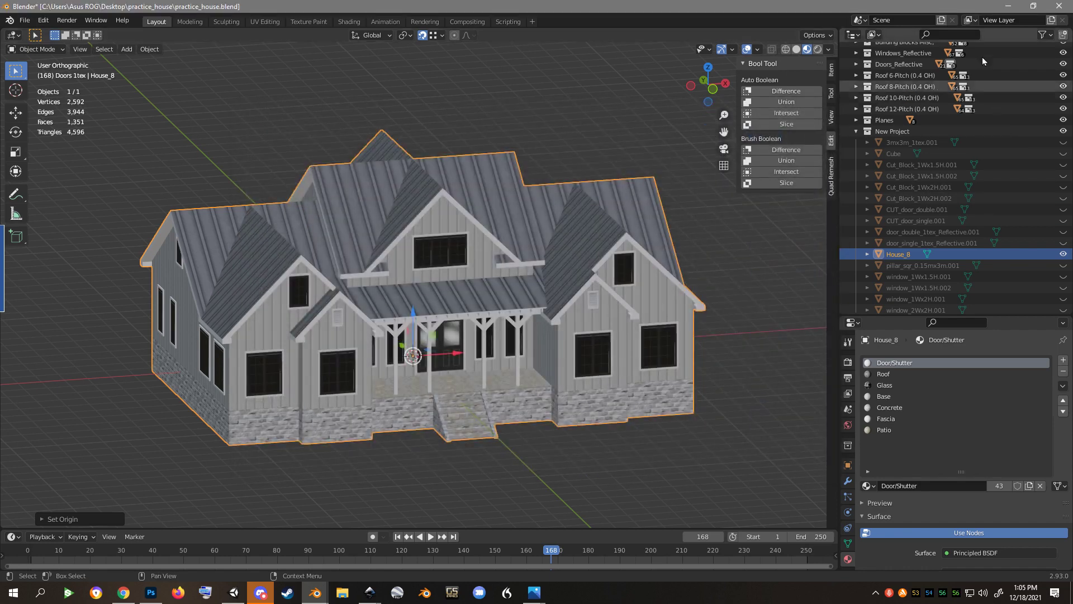
Return to Unity and check the contents of the House_8 folder and its House_8.fbm texture subfolder
click(1007, 8)
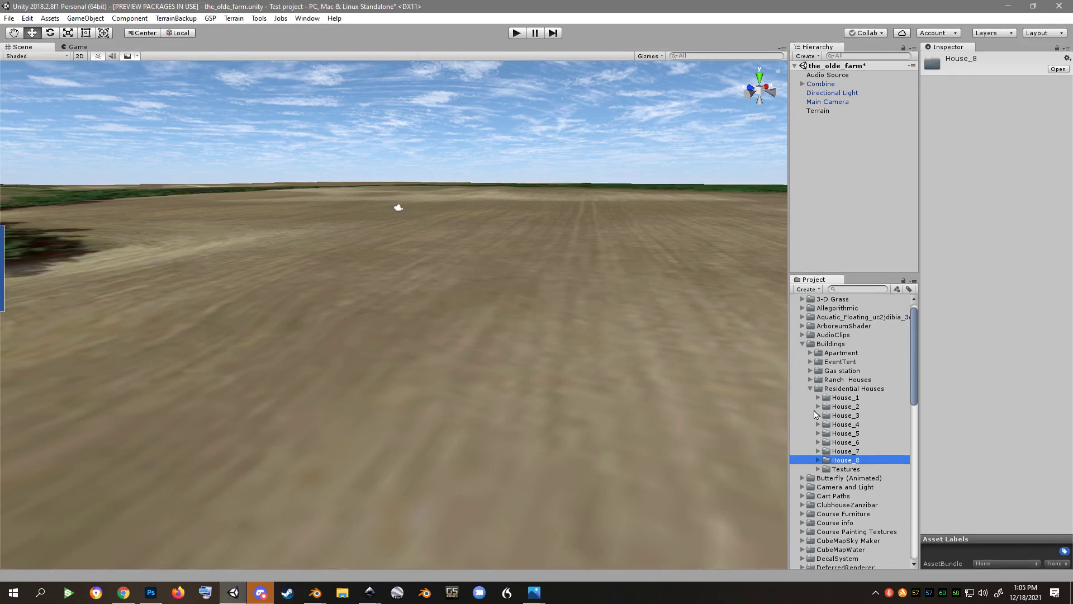
click(817, 459)
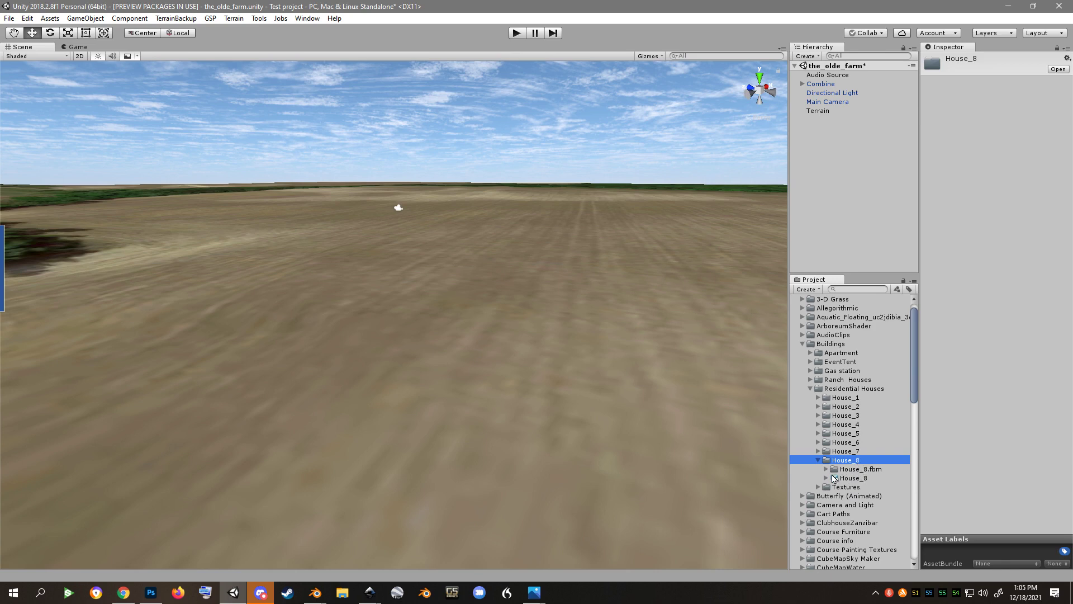
scroll(827, 473, up, 1)
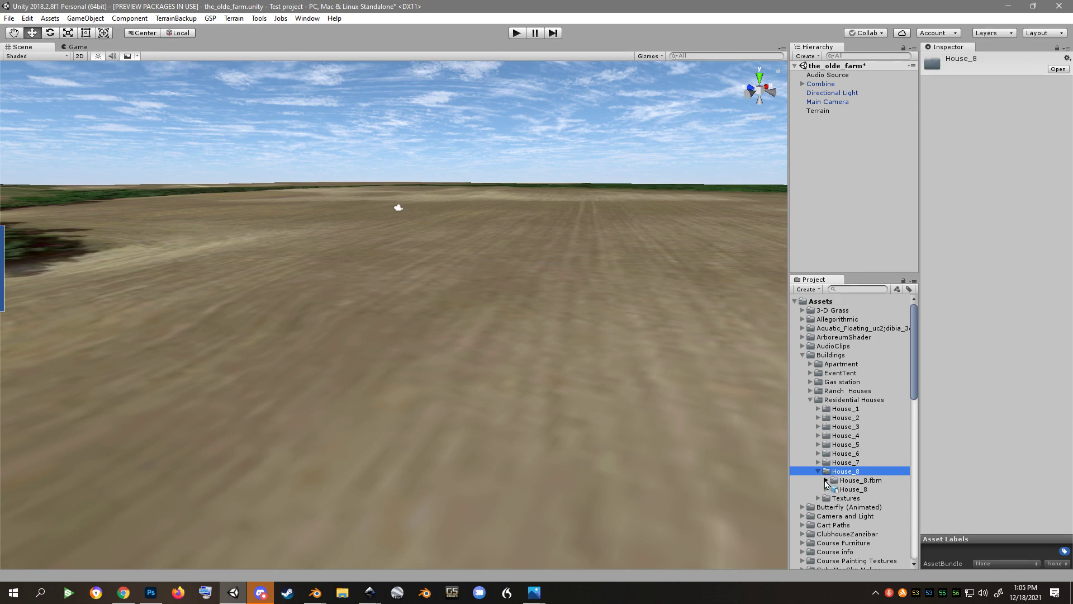
click(826, 481)
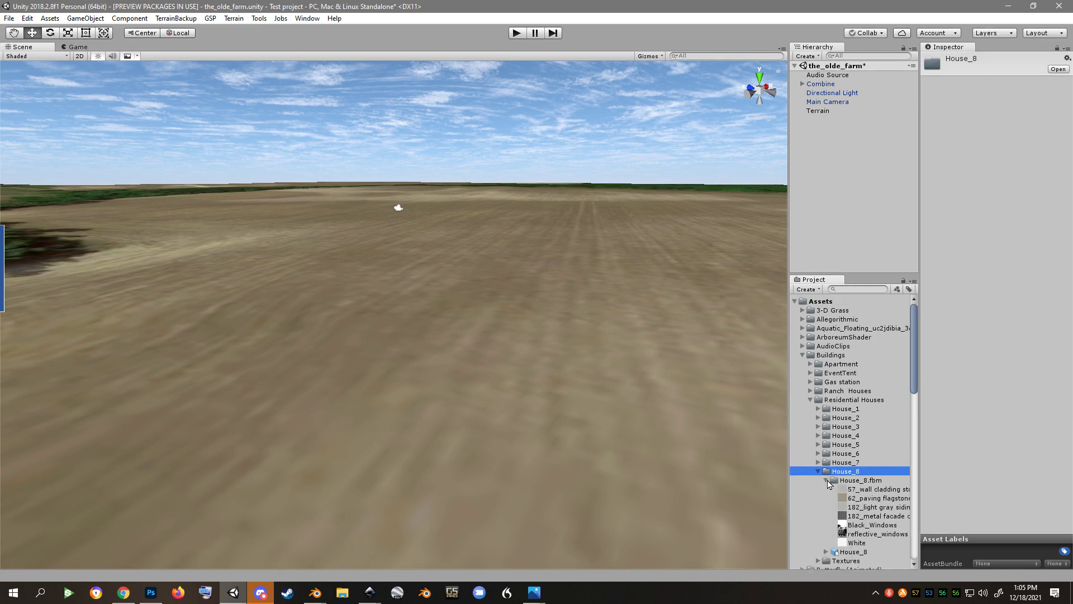
click(827, 481)
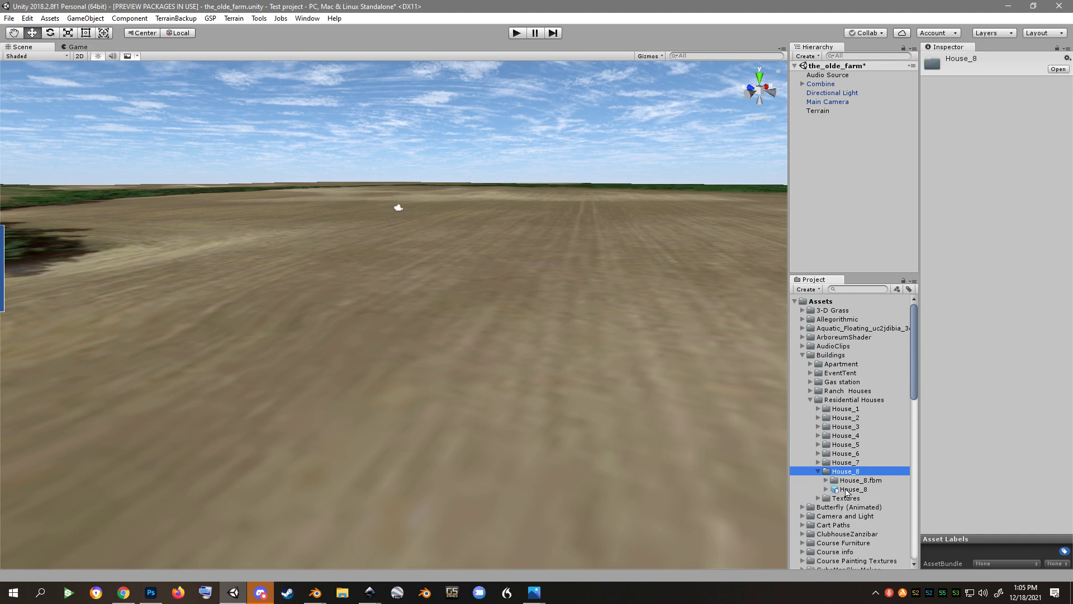
Enable Generate Colliders in the import settings of the House_8 model
click(849, 490)
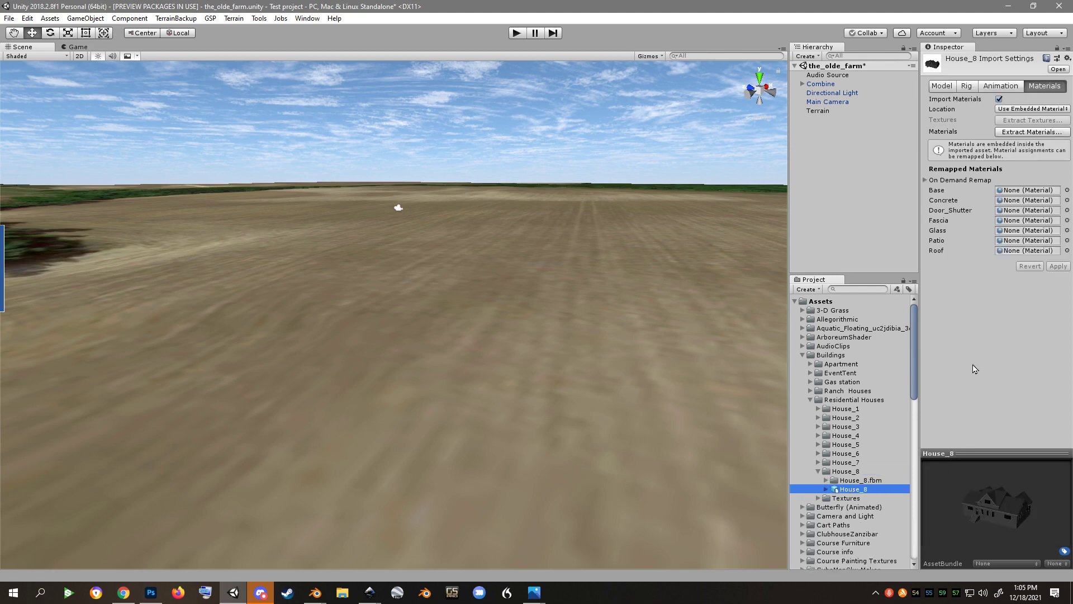
click(953, 90)
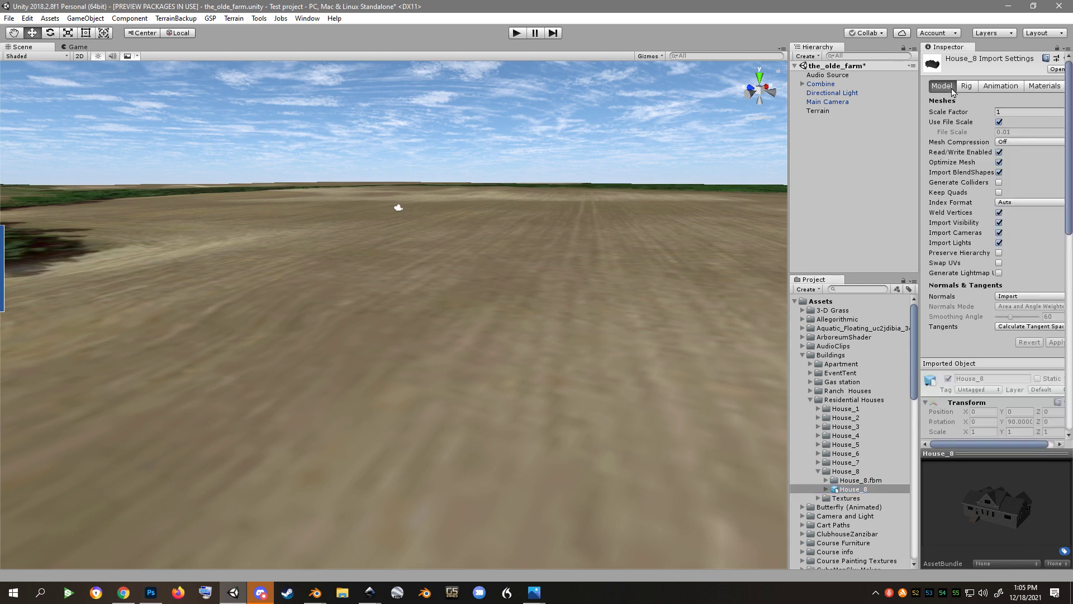
click(998, 184)
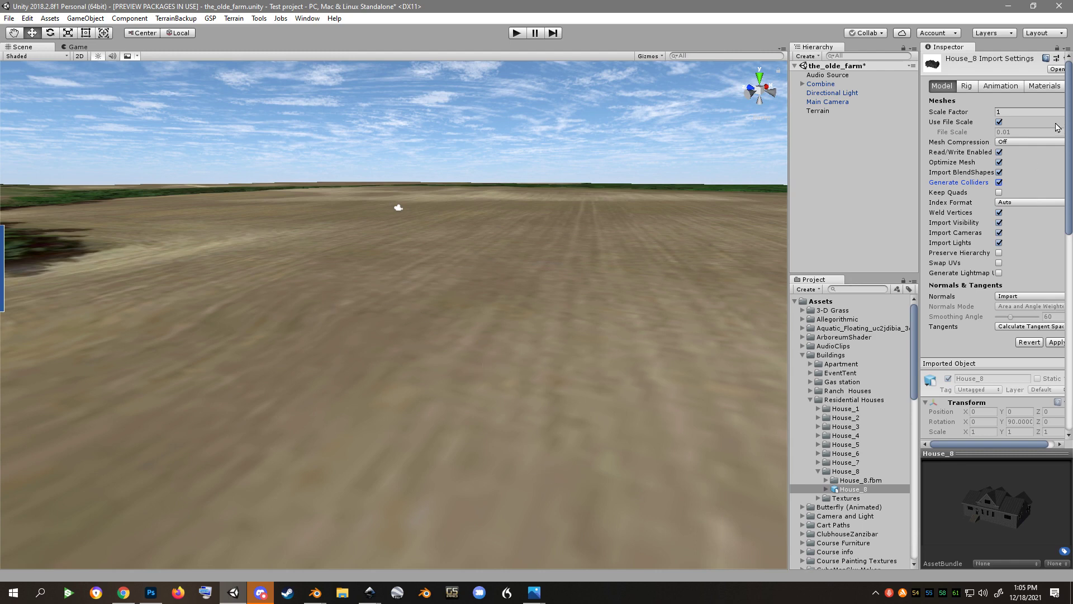
Turn off Import Animation for the House_8 model, apply the import changes and show its material settings
click(1002, 88)
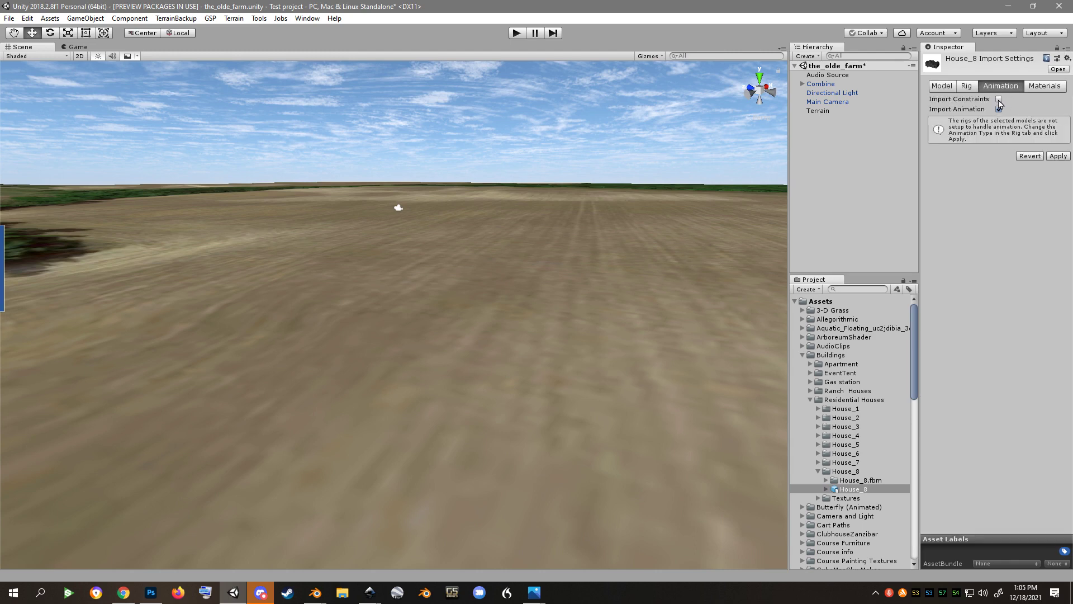
click(999, 110)
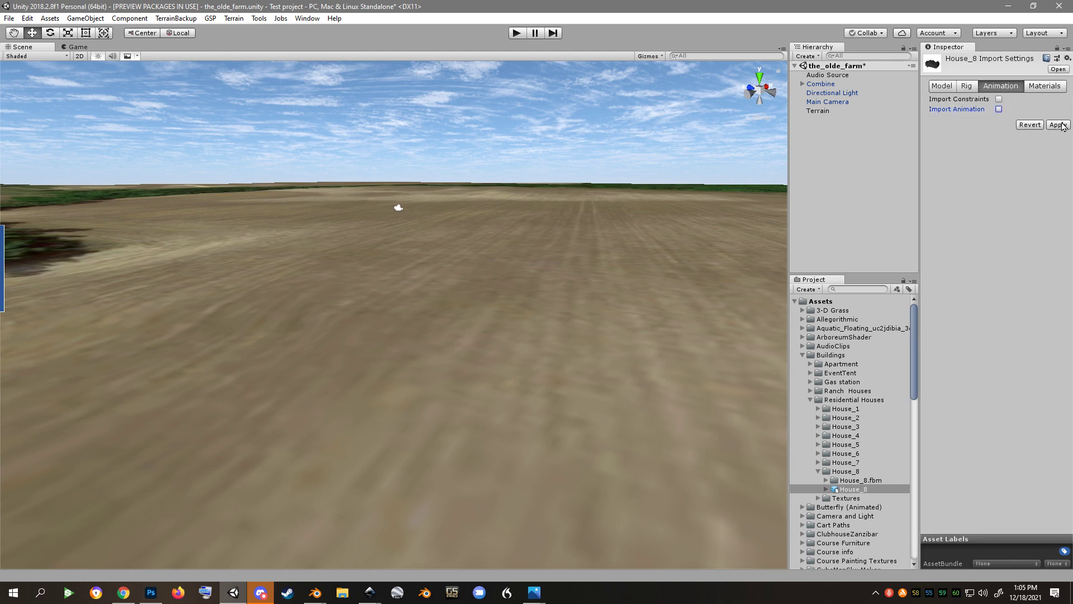
click(1060, 125)
click(1059, 88)
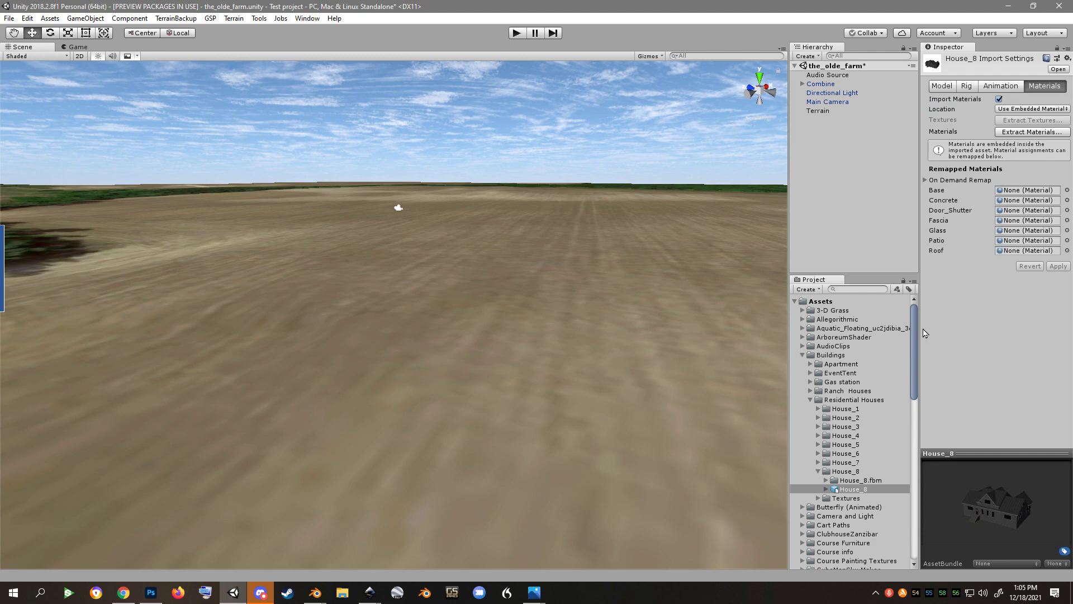
Create a new folder inside the House_8 asset folder
right_click(843, 475)
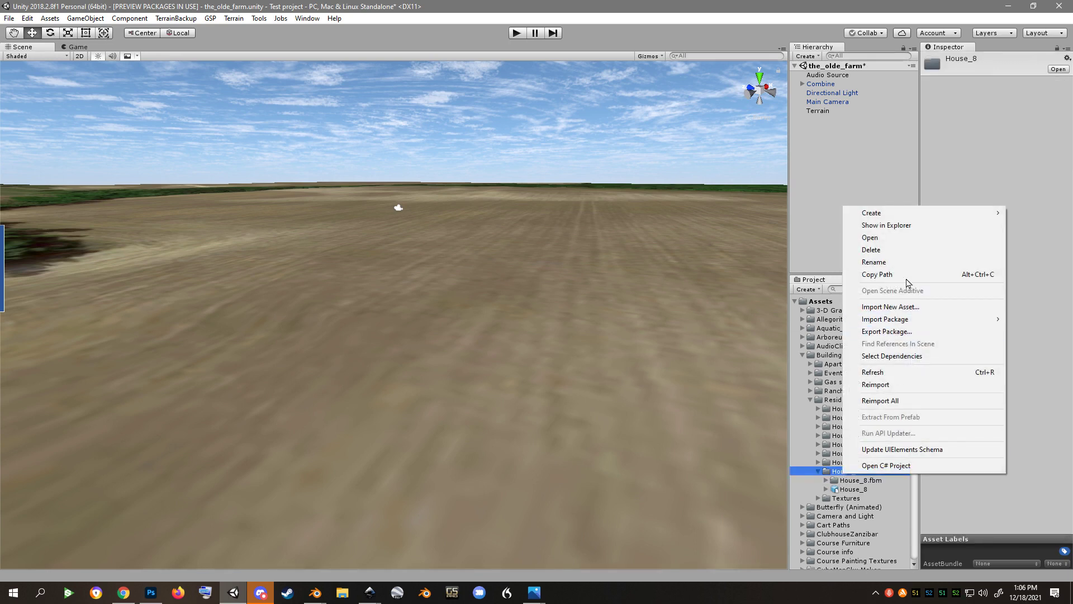
mouse_move(906, 213)
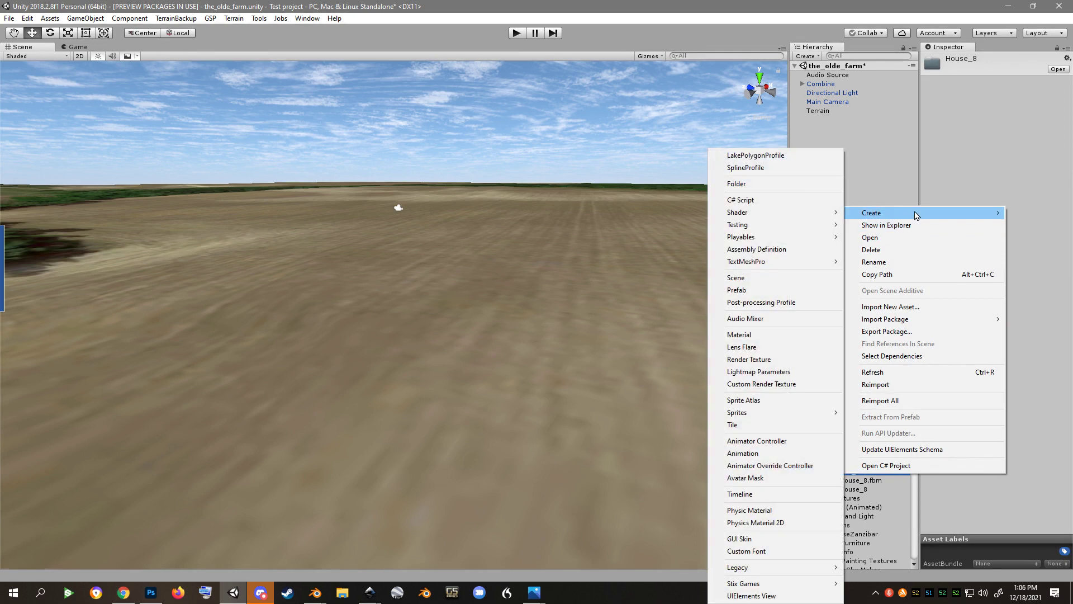
mouse_move(833, 214)
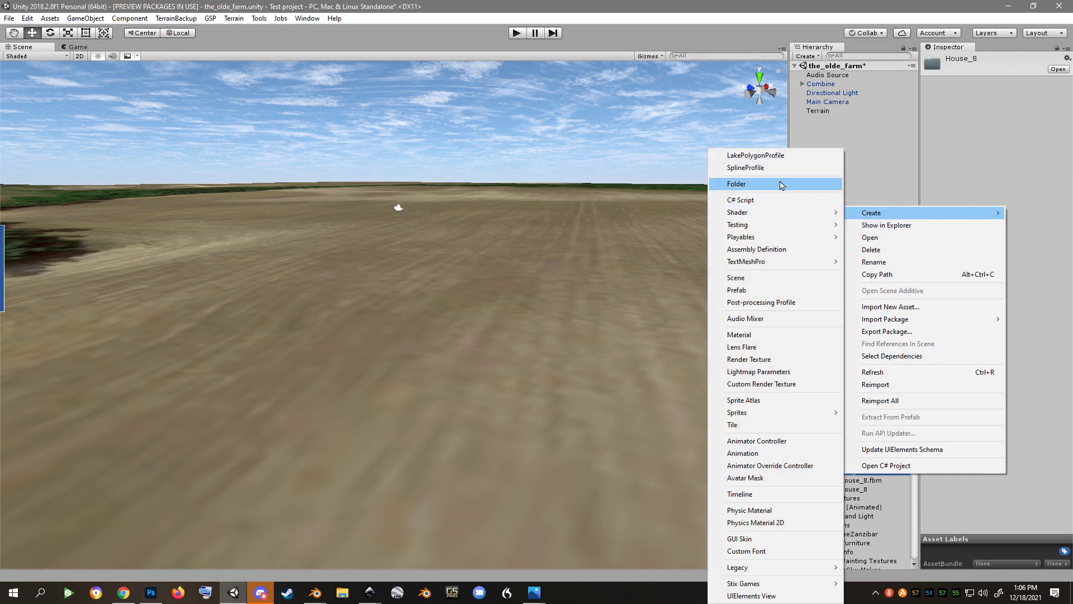
click(781, 185)
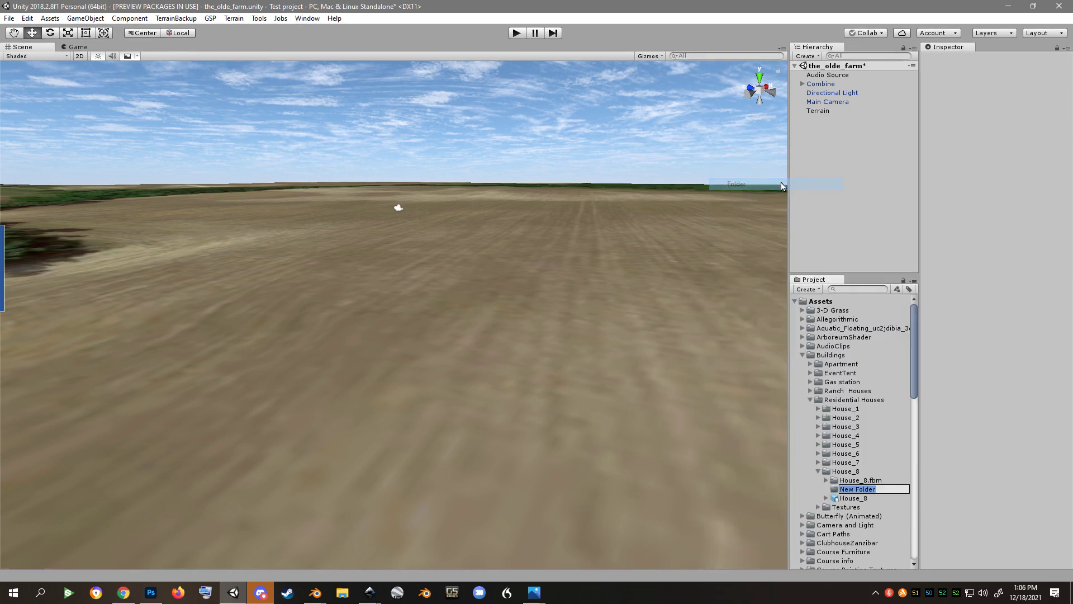
Try to name the new folder Materials by voice dictation, replacing the misrecognized phrase
click(890, 592)
click(870, 488)
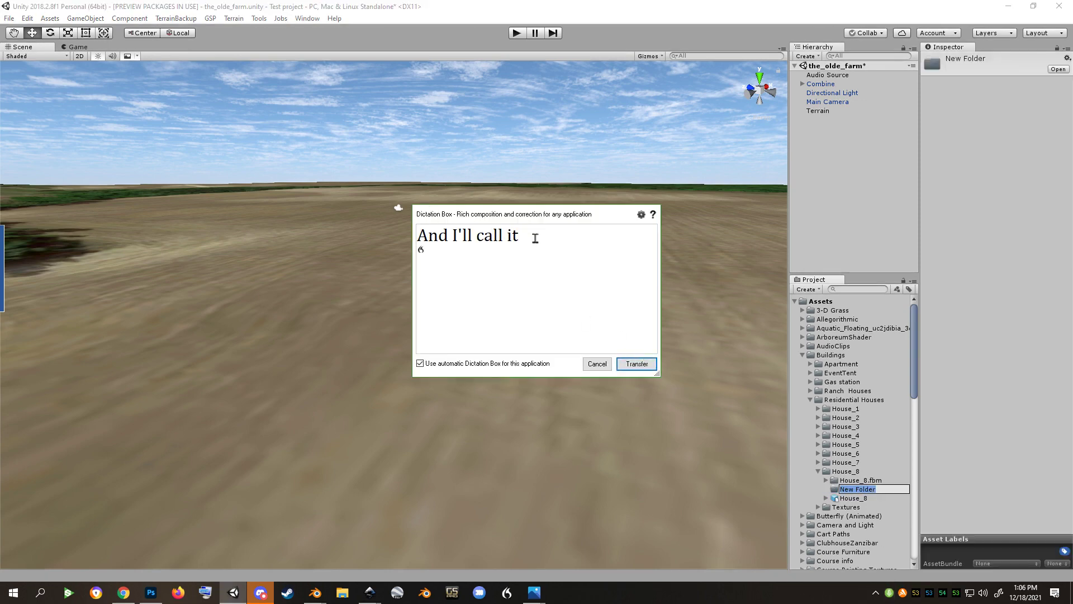
drag(534, 234, 418, 259)
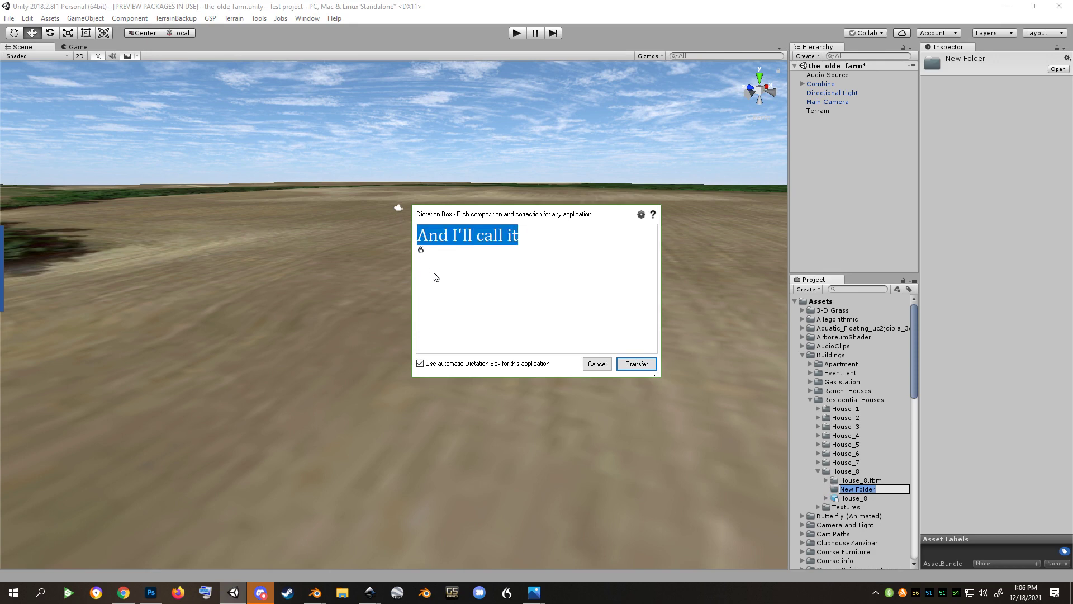
text(Materials)
click(638, 364)
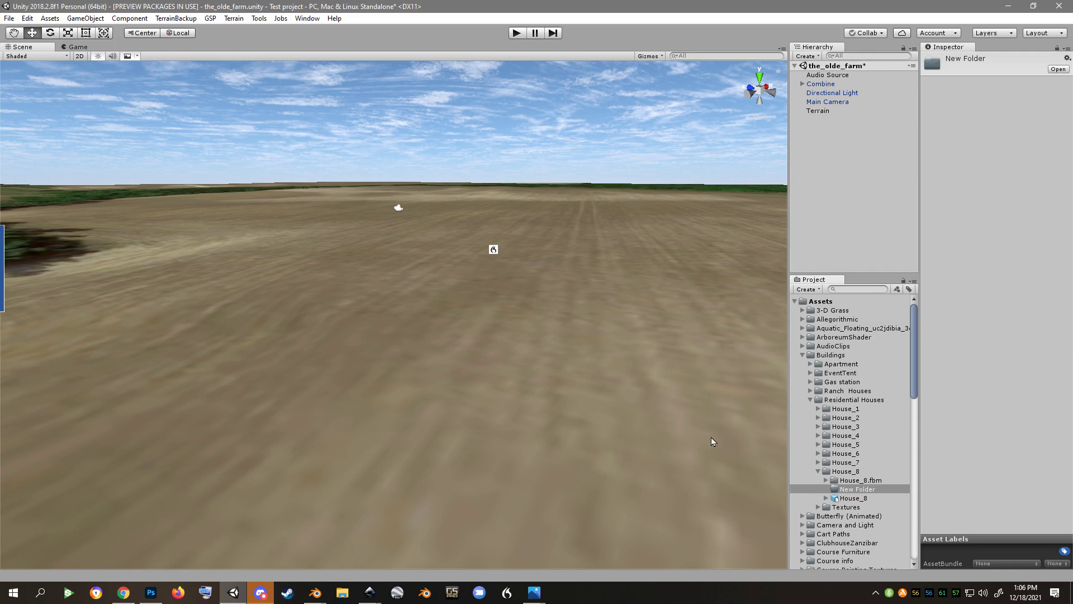
Rename the new folder inside House_8 as Materials
click(864, 492)
click(862, 490)
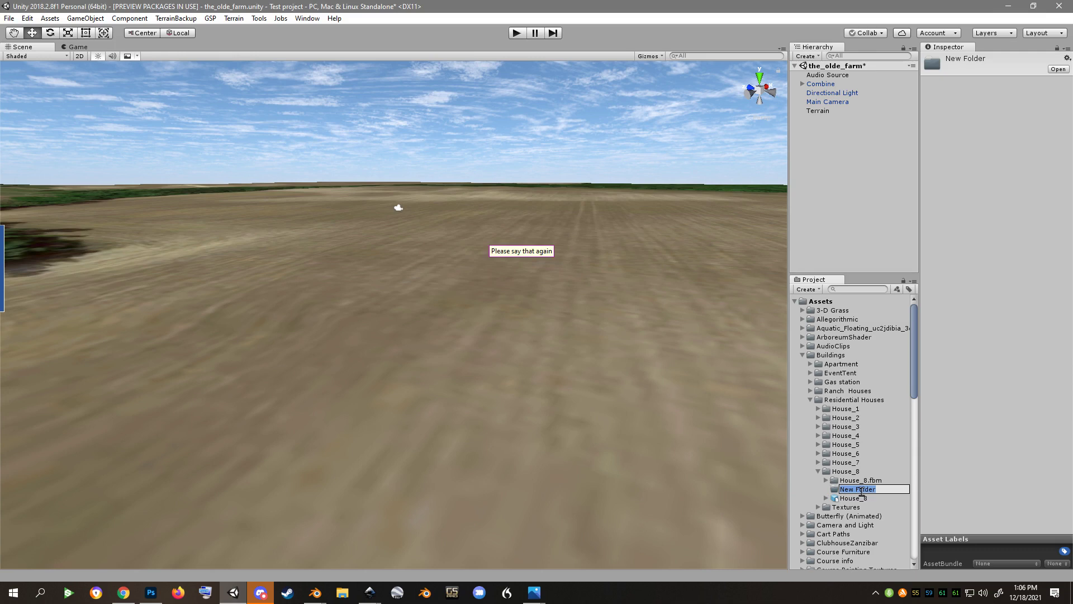
text(Materials)
click(890, 593)
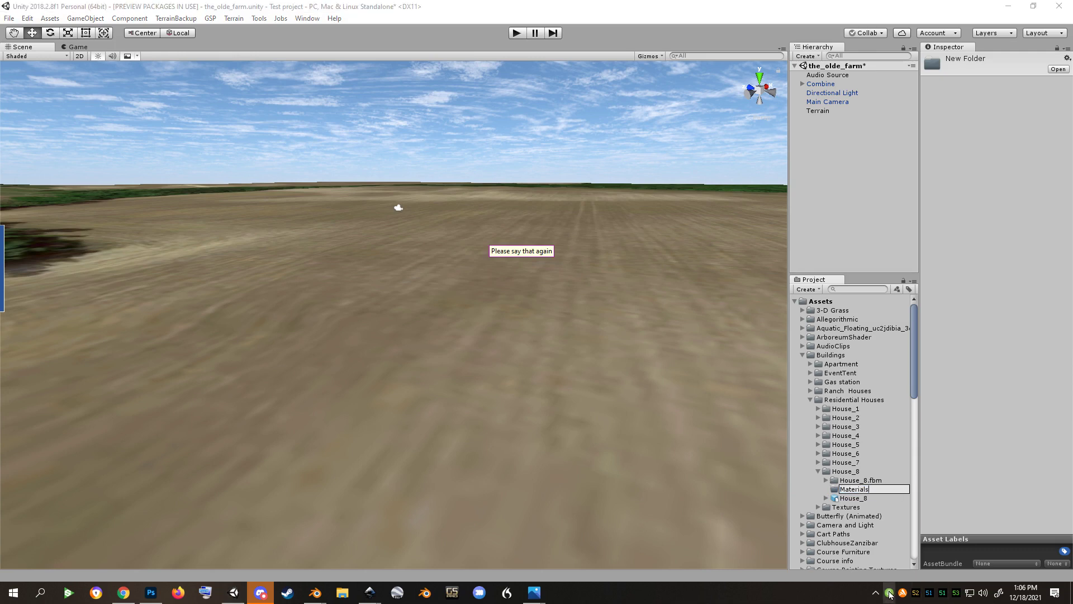
click(989, 488)
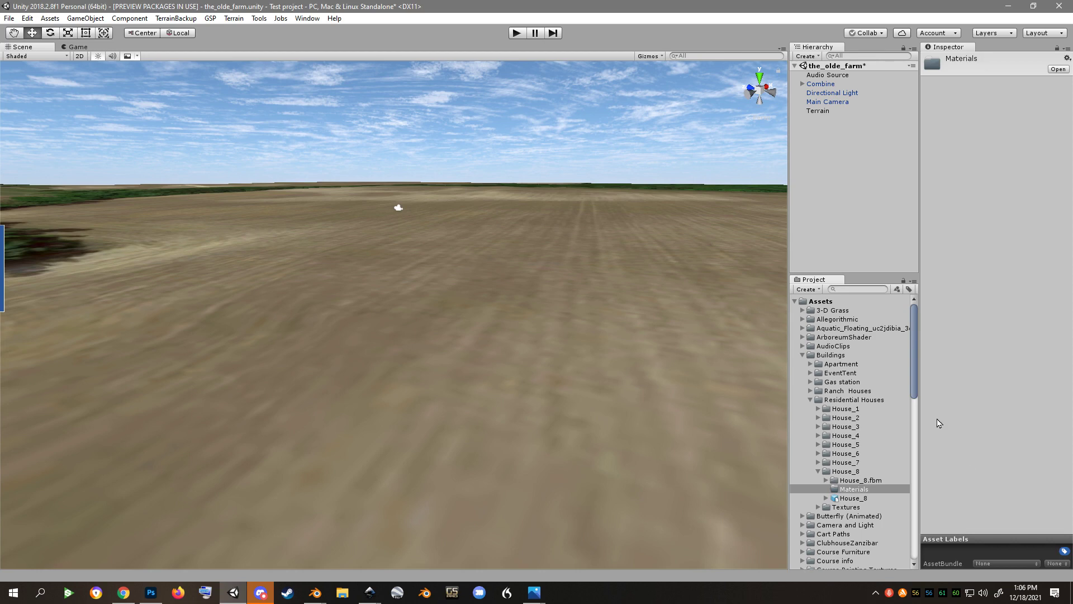
Extract the House_8 model's embedded materials into the new Materials folder
click(845, 498)
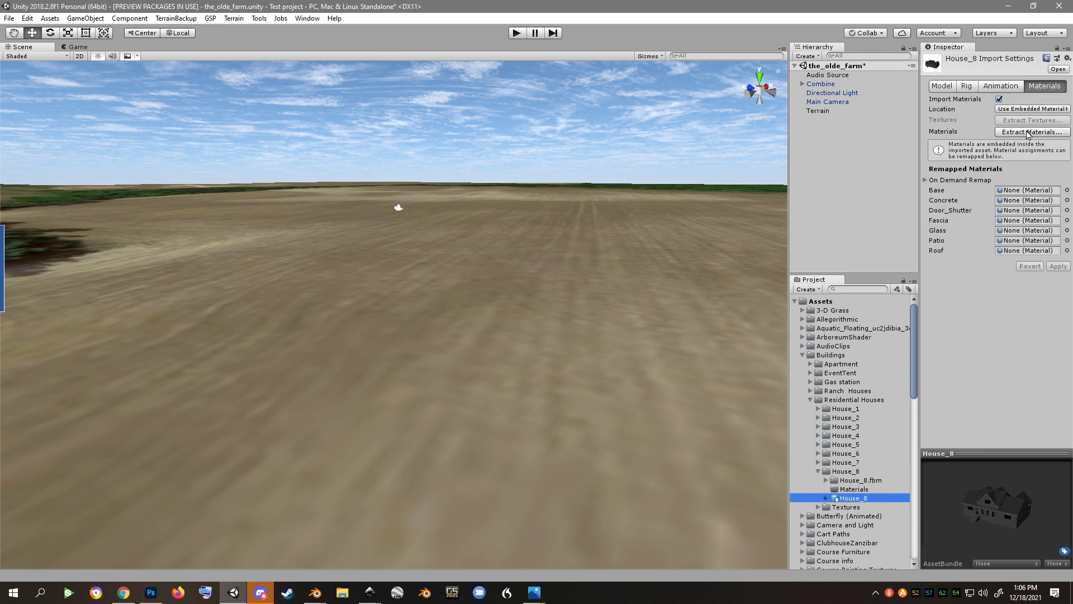
click(1027, 135)
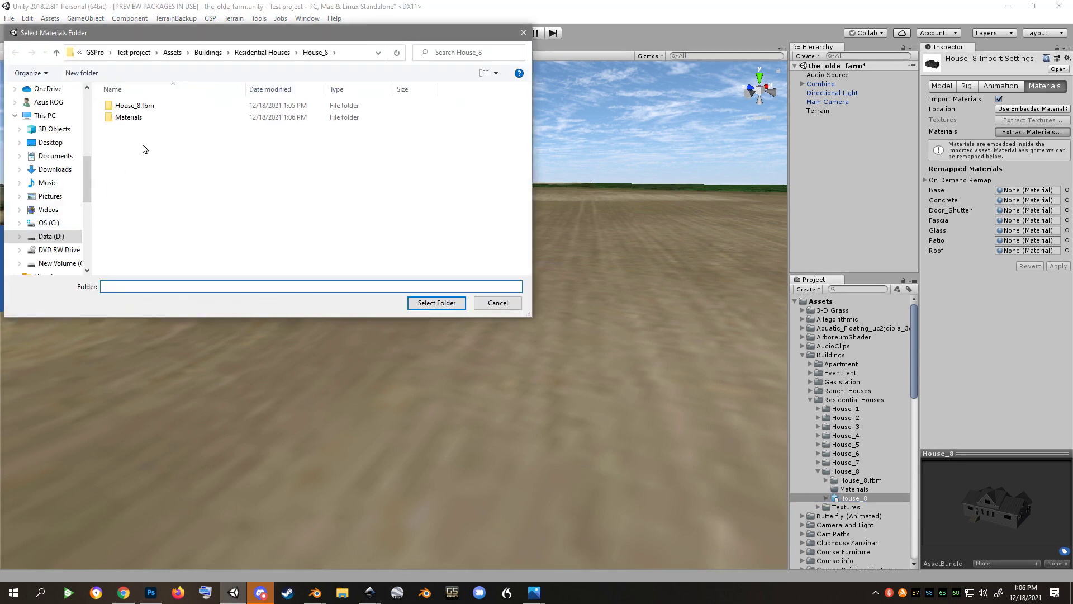
double_click(139, 118)
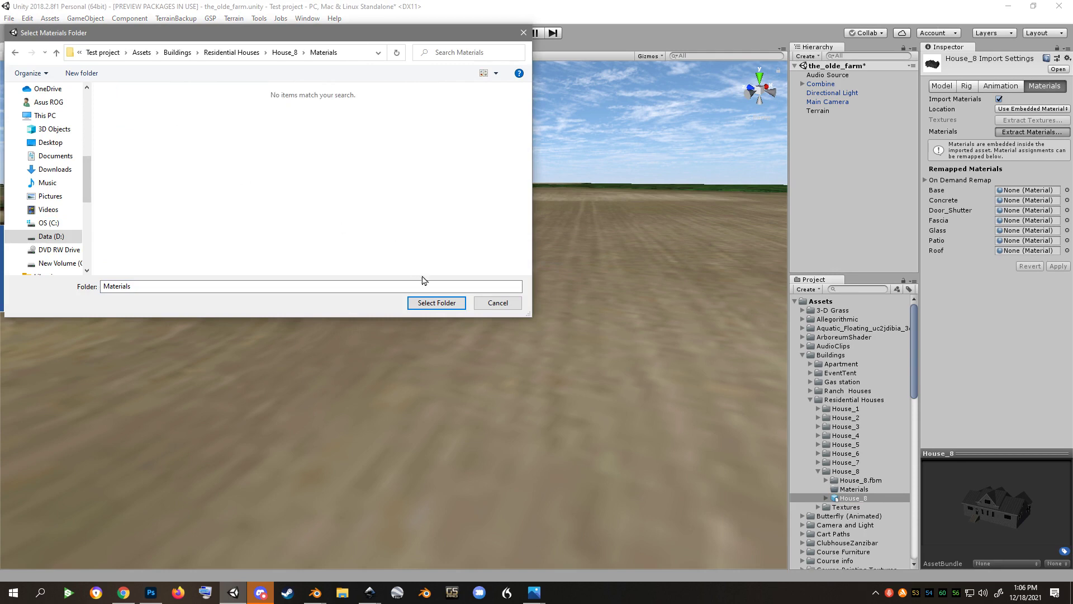
click(428, 305)
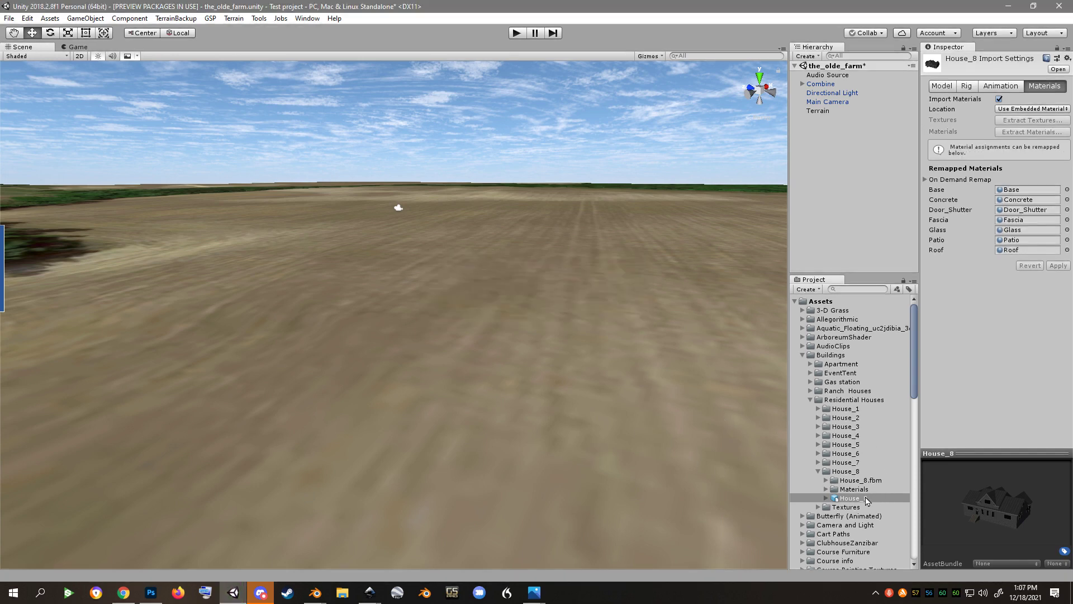
Place the House_8 model on the terrain in the scene and lower it to a Y position of about 14.78
drag(855, 499, 532, 276)
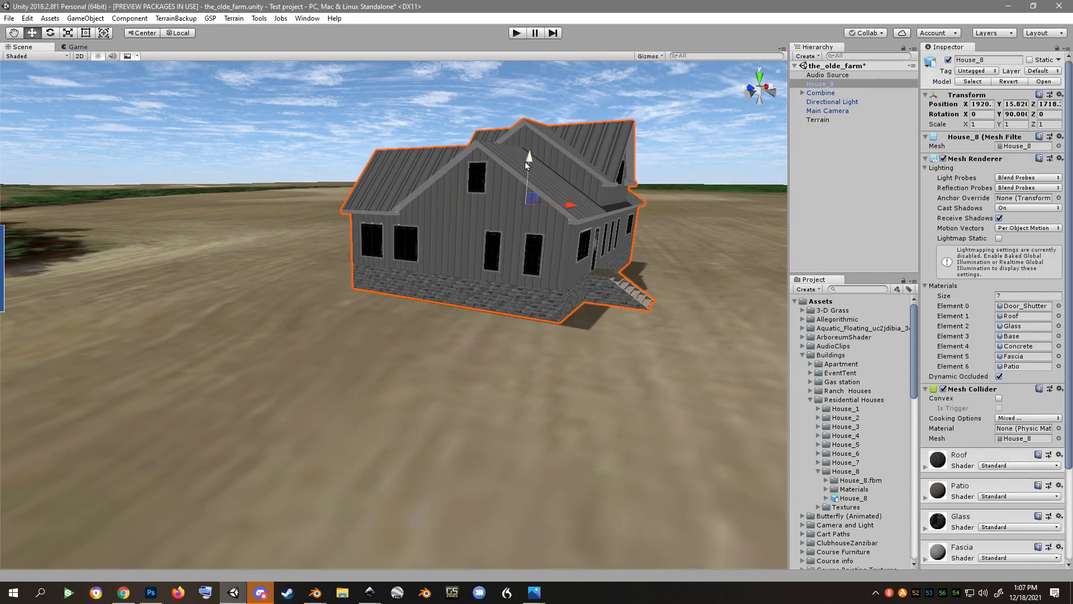
drag(526, 165, 537, 178)
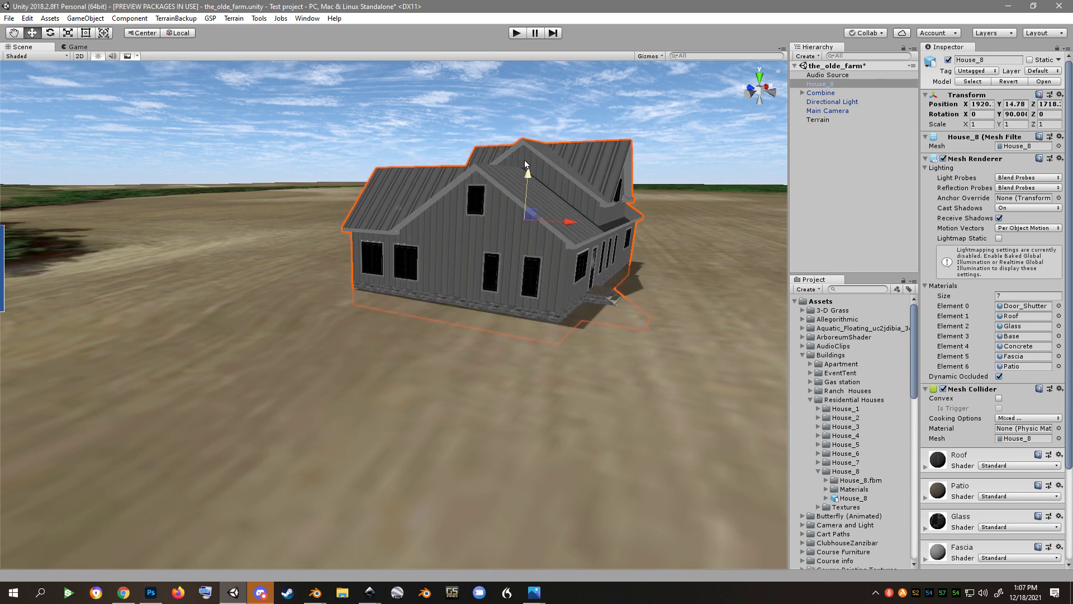
Rotate the placed house around its vertical axis to about 5.3 degrees so its porch side faces the view
click(50, 33)
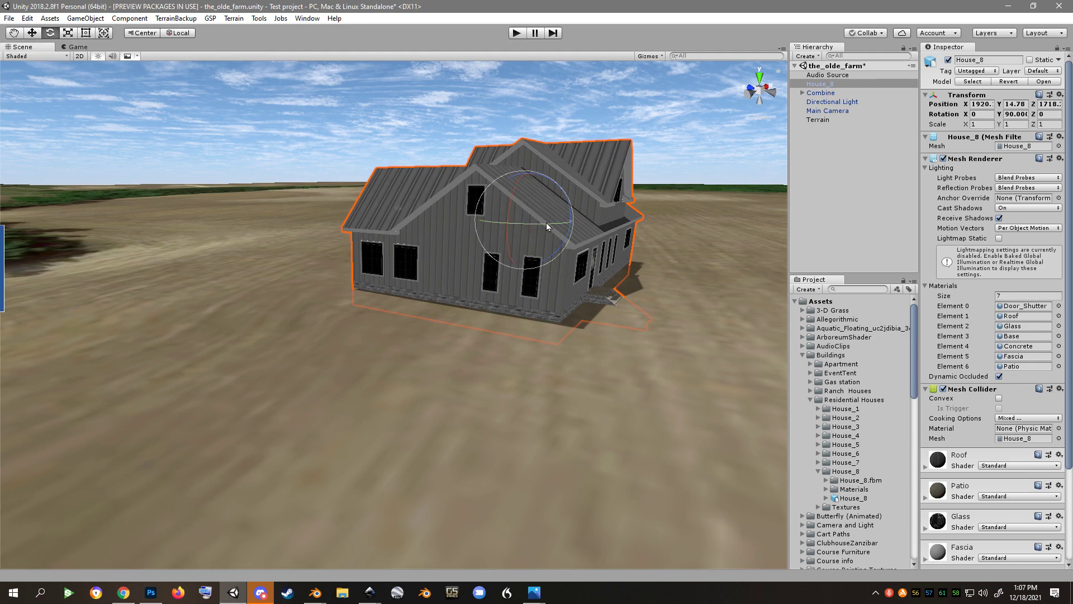
drag(545, 222, 693, 226)
click(537, 377)
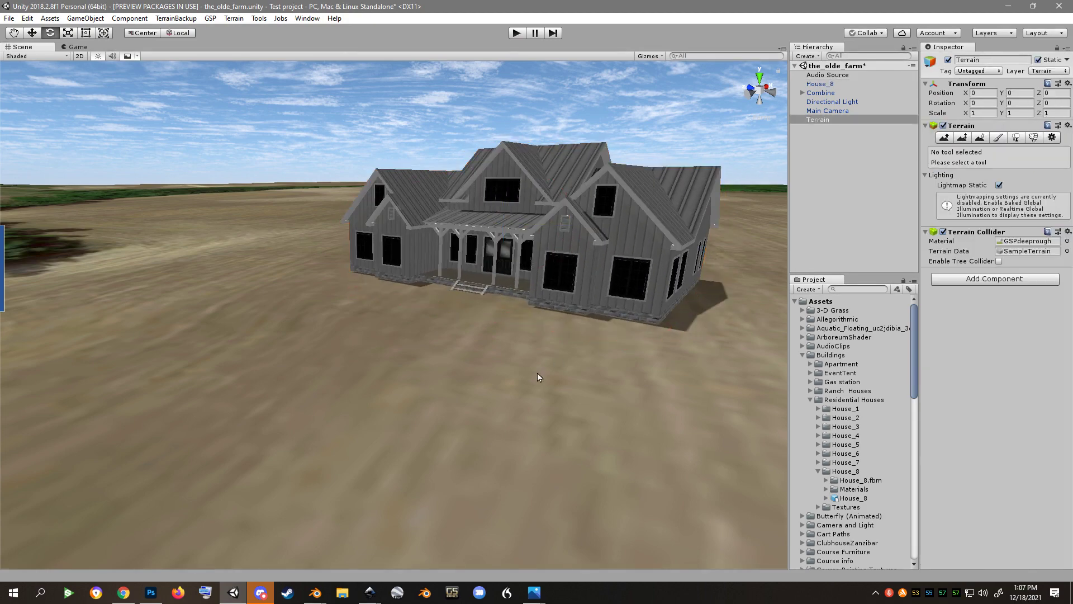
Change the shader of the house's Glass material to Legacy Shaders/Reflective/Specular
click(589, 286)
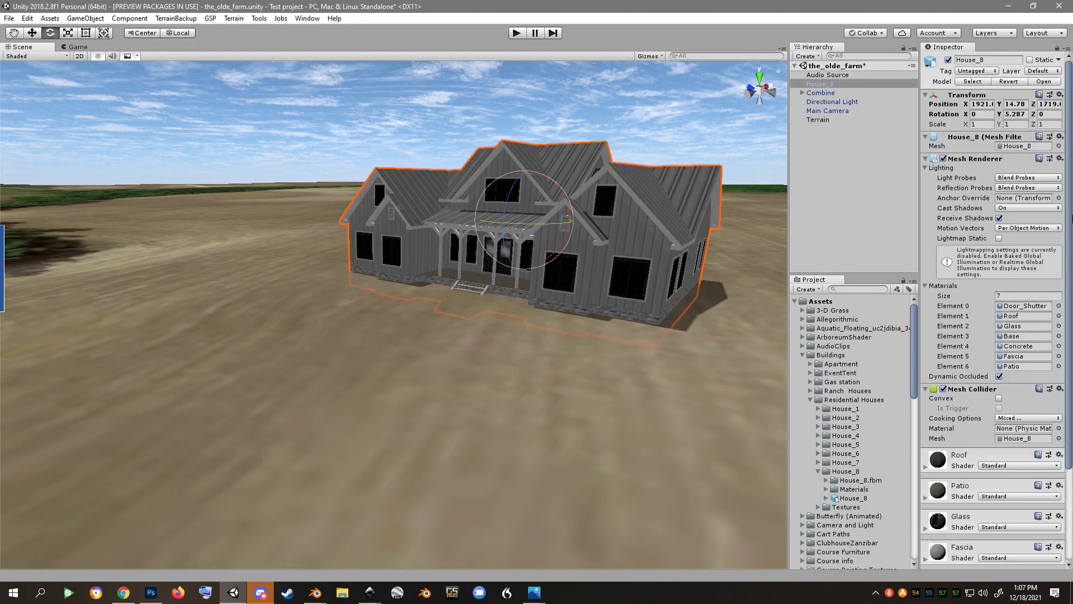
drag(1069, 178, 1071, 322)
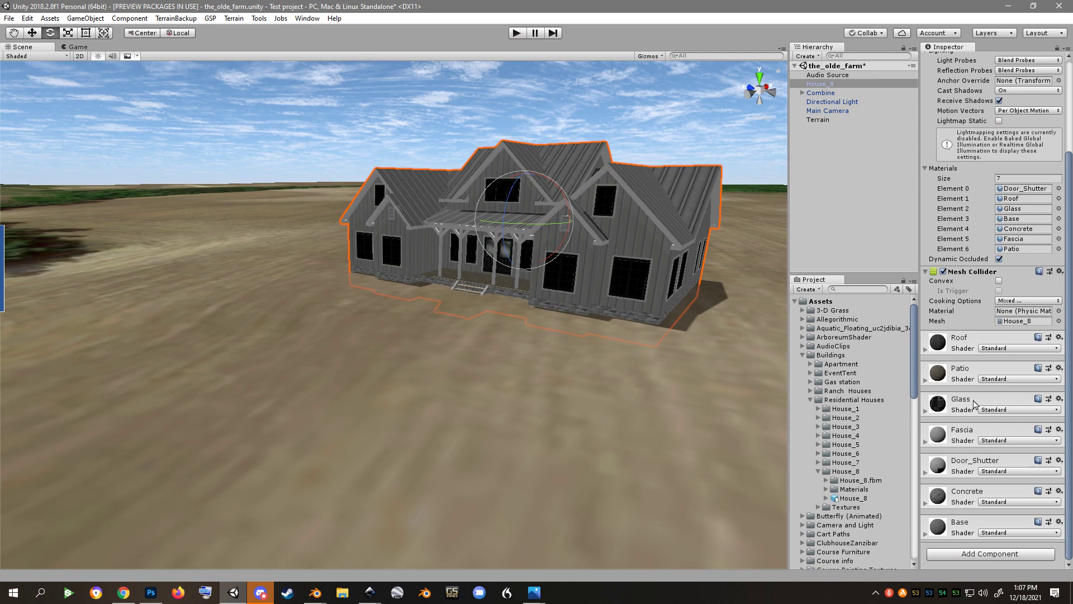
click(1005, 414)
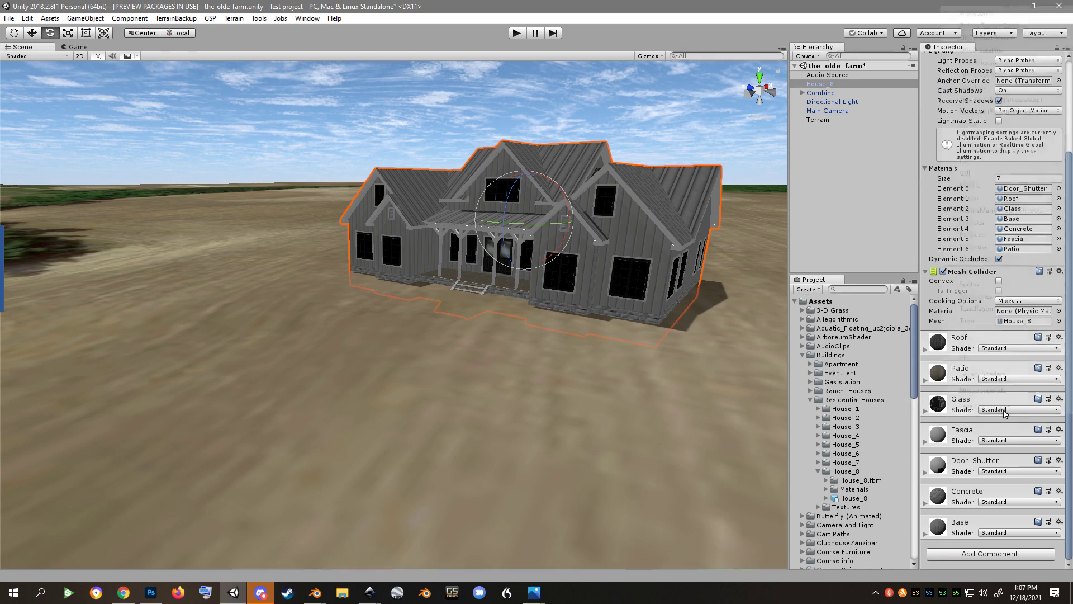
mouse_move(991, 382)
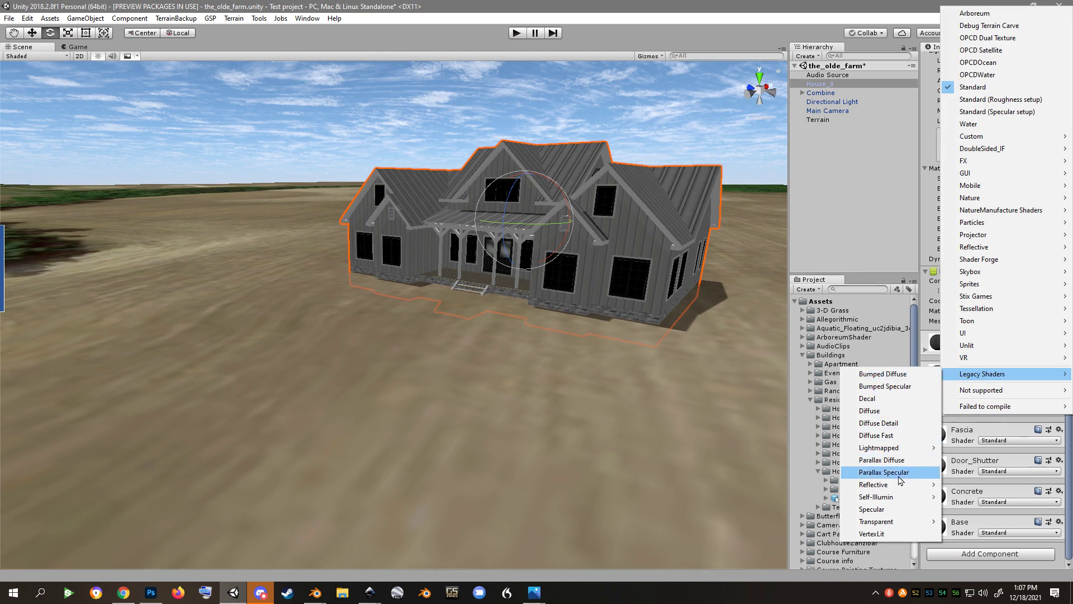
mouse_move(900, 486)
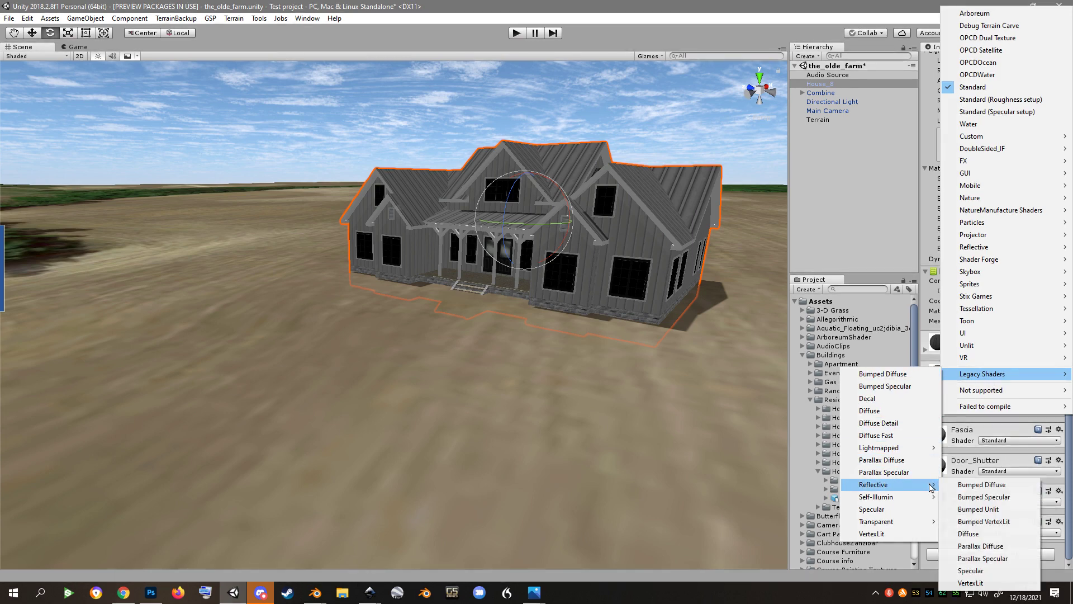
click(970, 570)
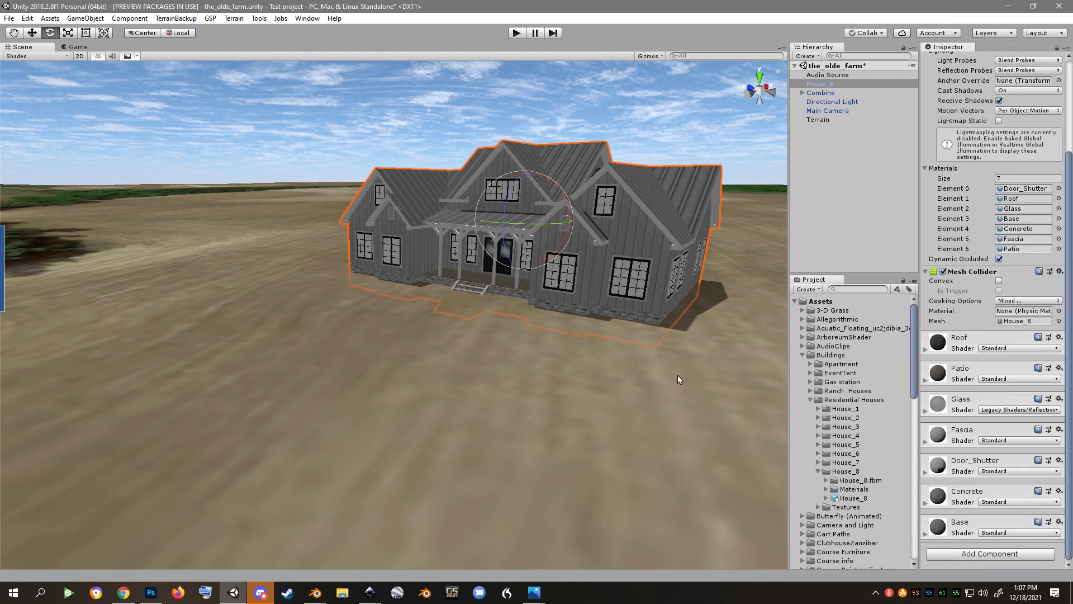
Set the Glass material's Specular Color to near black, about 050505
click(926, 414)
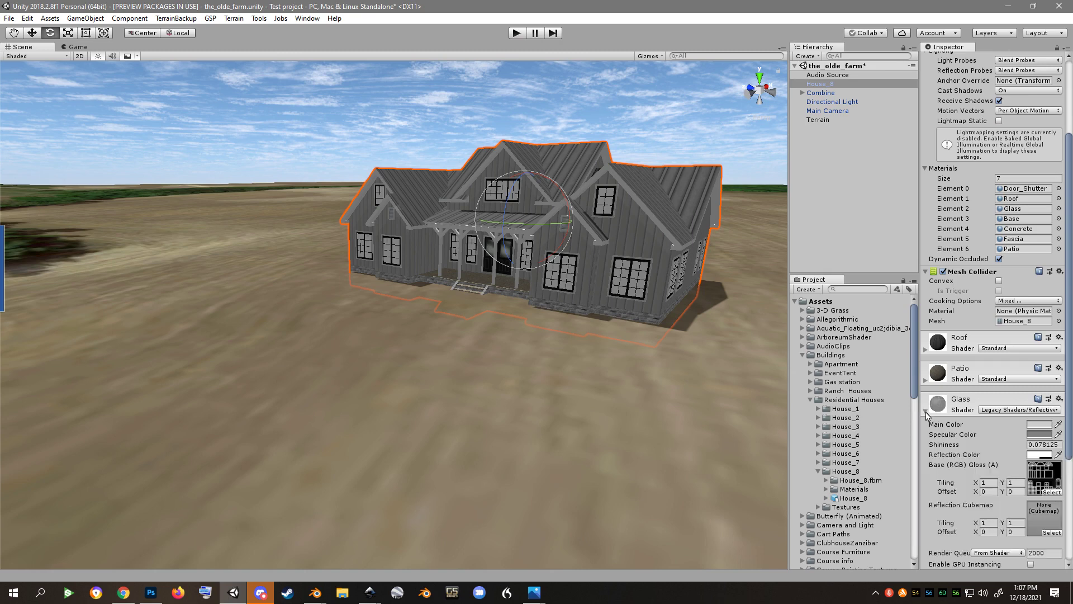
click(1041, 435)
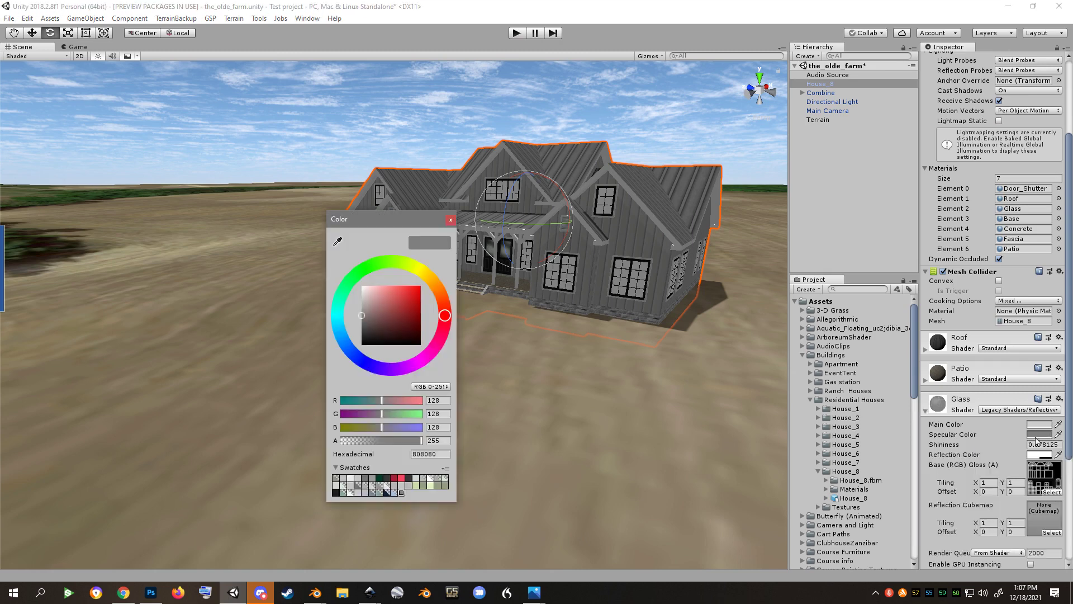
click(365, 333)
drag(364, 343, 362, 344)
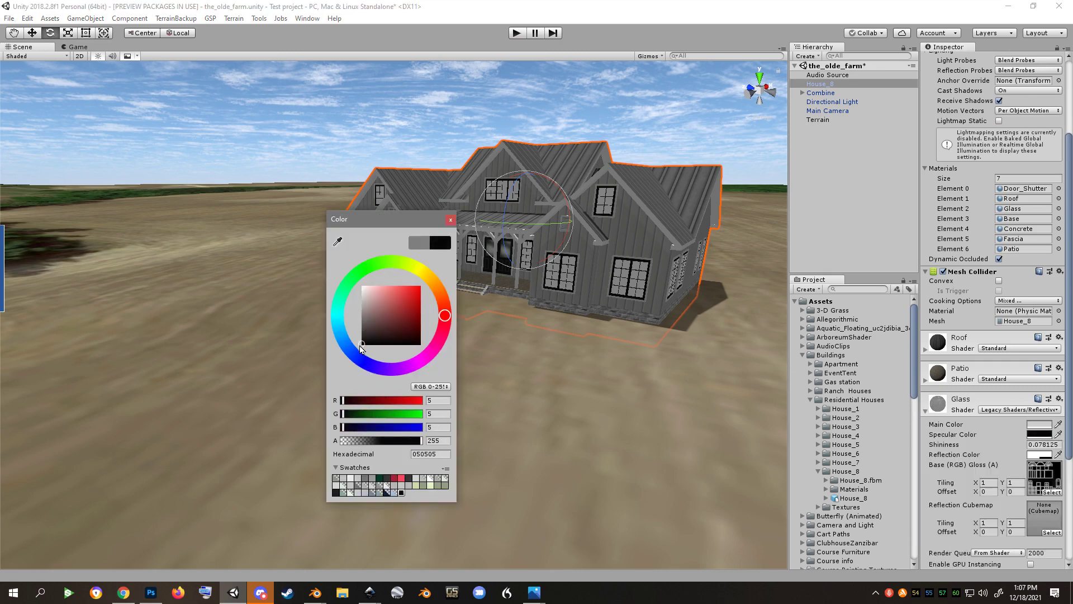
Assign Reflection_Cubemap as the Glass material's Reflection Cubemap
click(1052, 533)
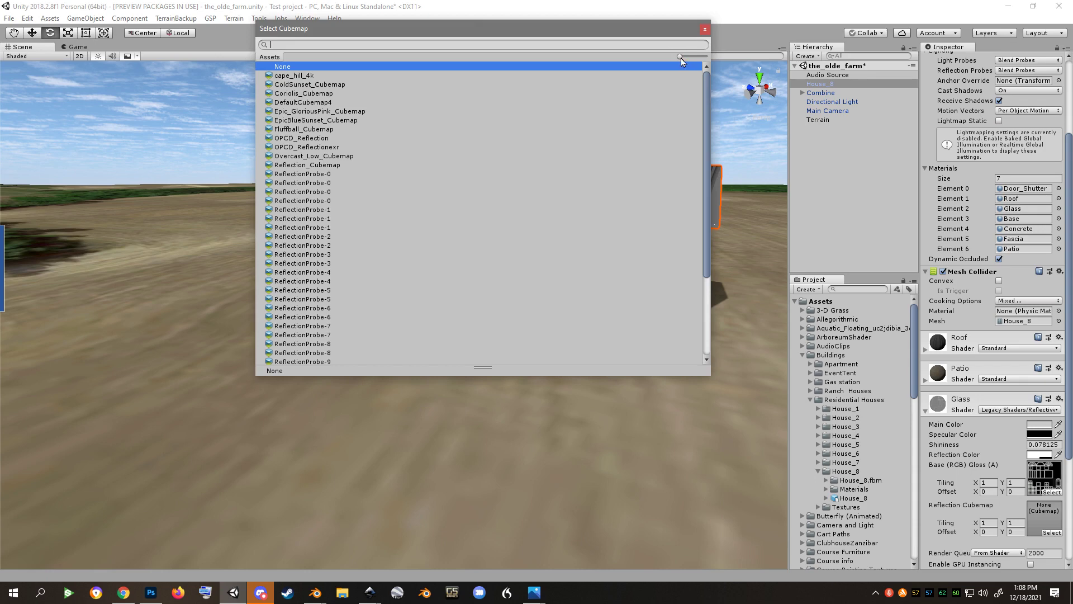
drag(679, 56, 711, 62)
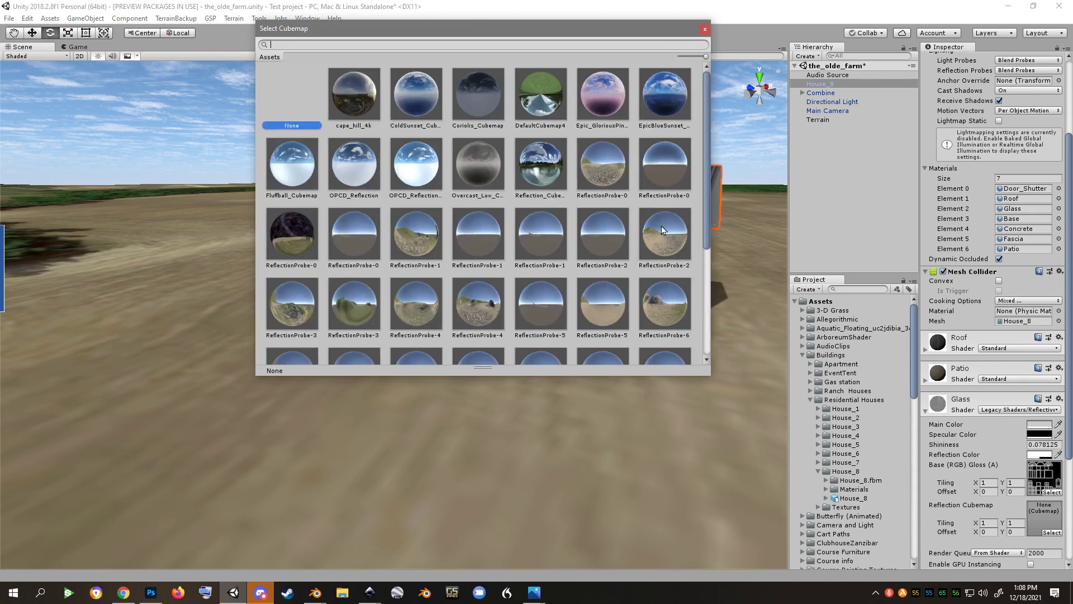
click(540, 178)
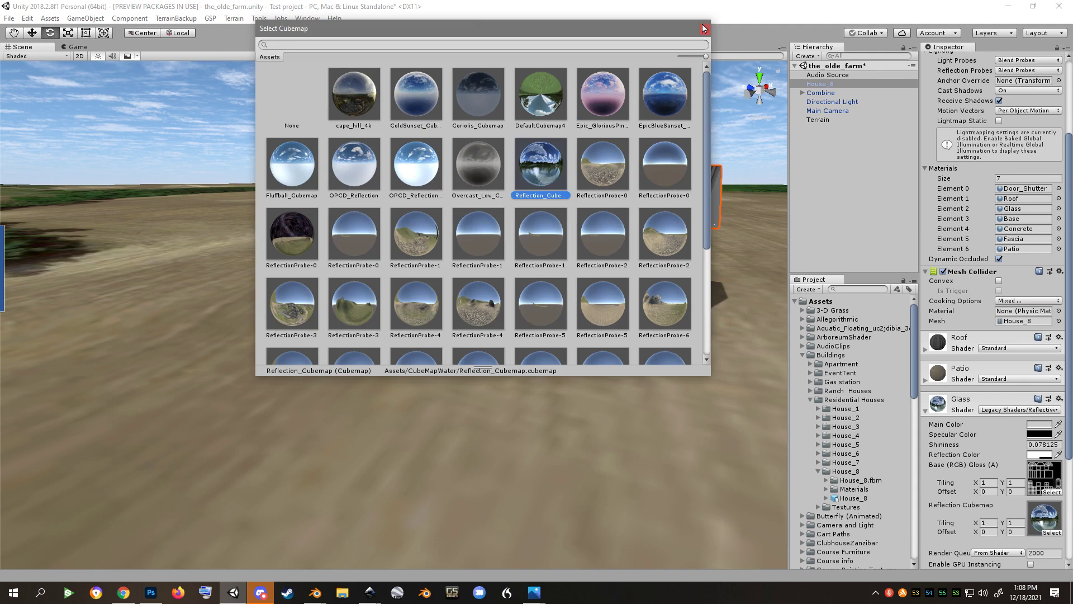
click(705, 30)
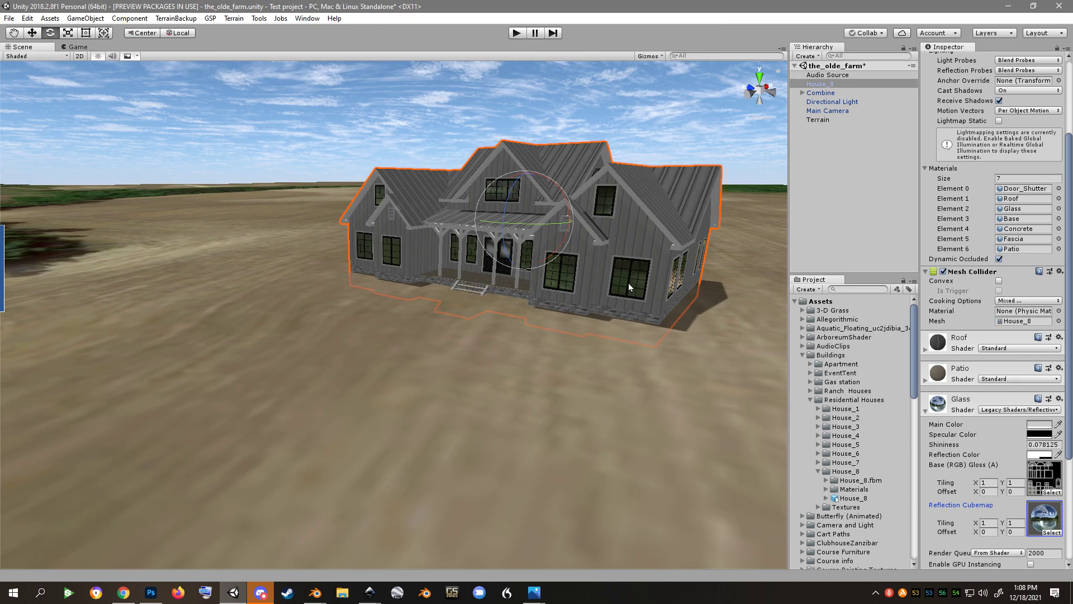
Inspect the windows up close and darken the Glass material's Reflection Color to a neutral grey
right_drag(628, 283, 628, 283)
key(w)
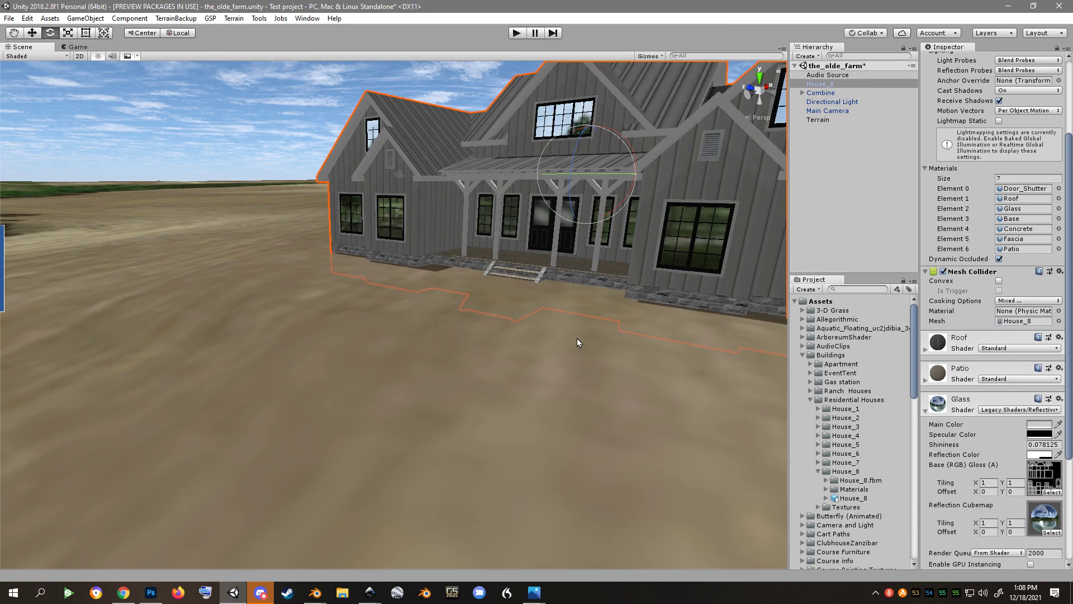
right_drag(577, 339, 644, 337)
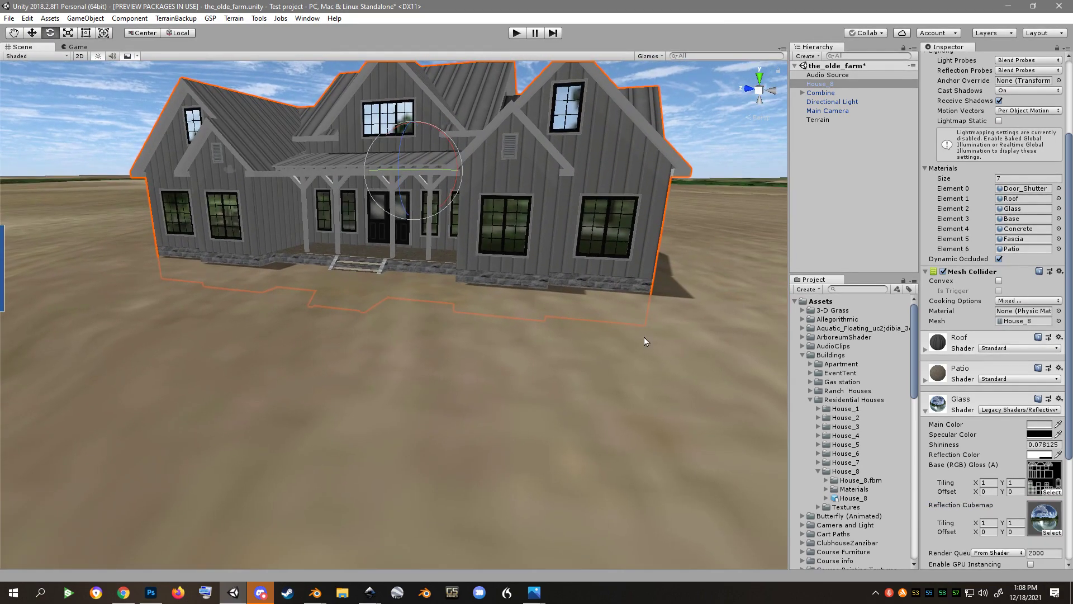
click(1044, 455)
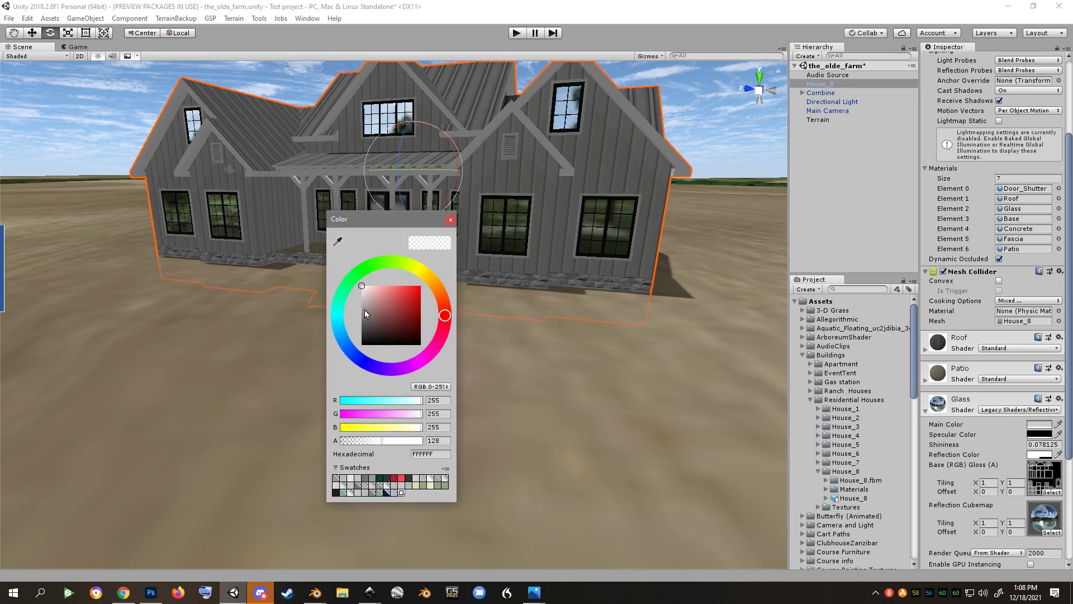
mouse_move(364, 308)
mouse_down()
mouse_move(357, 290)
mouse_move(324, 274)
mouse_move(324, 305)
mouse_up()
Set the Glass material's Main Color to pure white, FFFFFF
click(1044, 425)
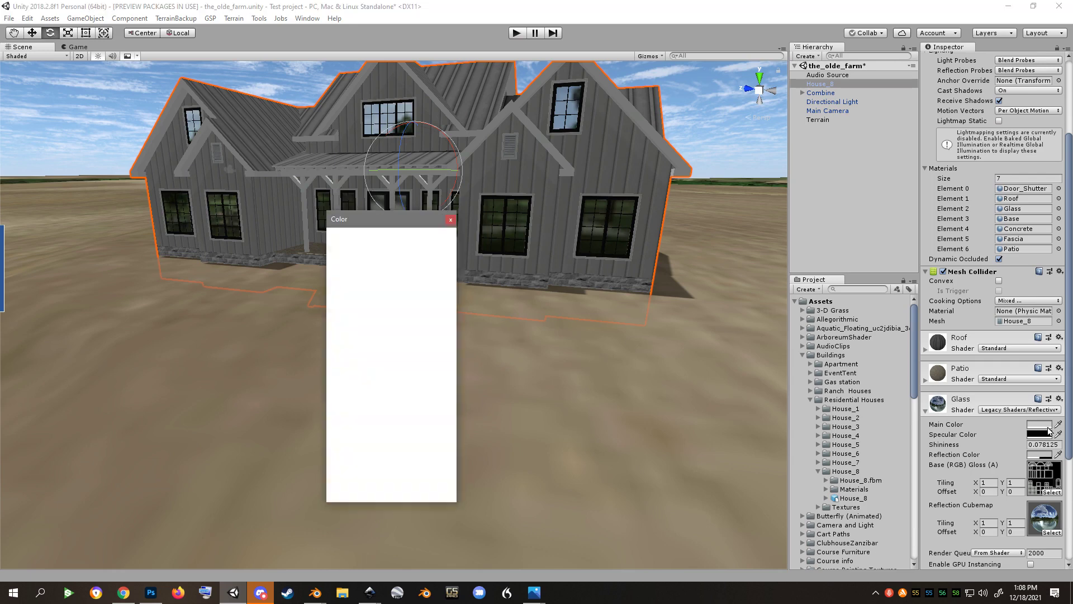
drag(369, 299, 346, 275)
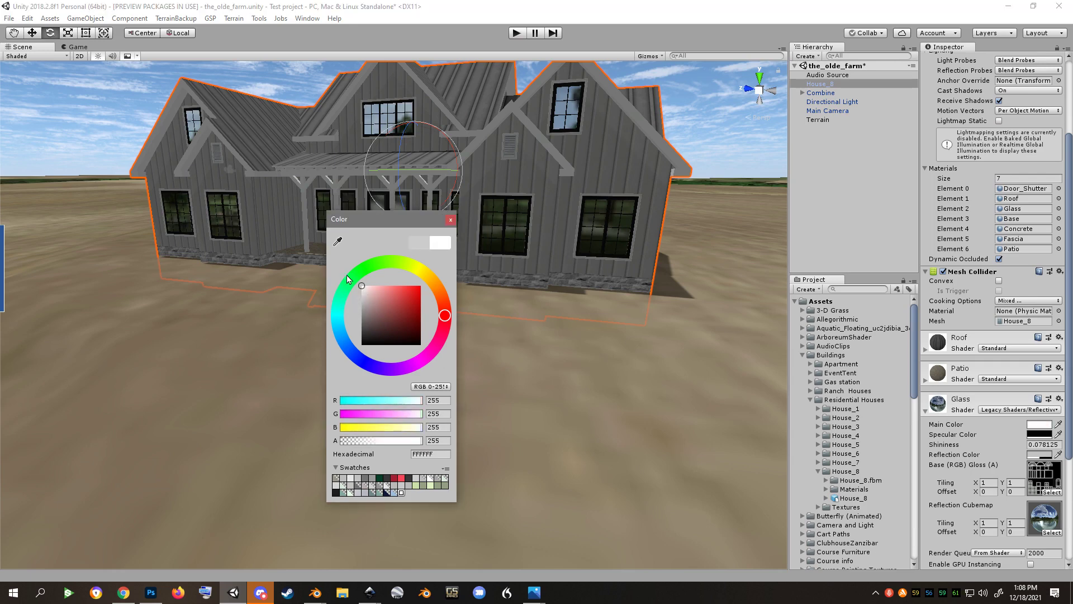
click(451, 219)
Check the terrain collider's physic material and look through the list of available physic materials
click(592, 388)
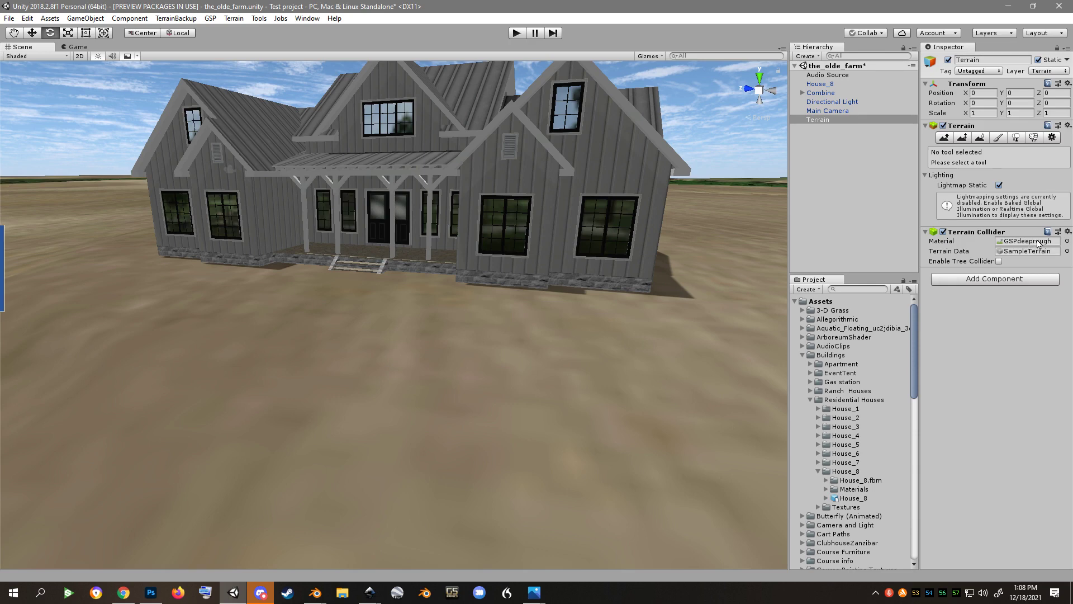
click(1068, 242)
click(687, 452)
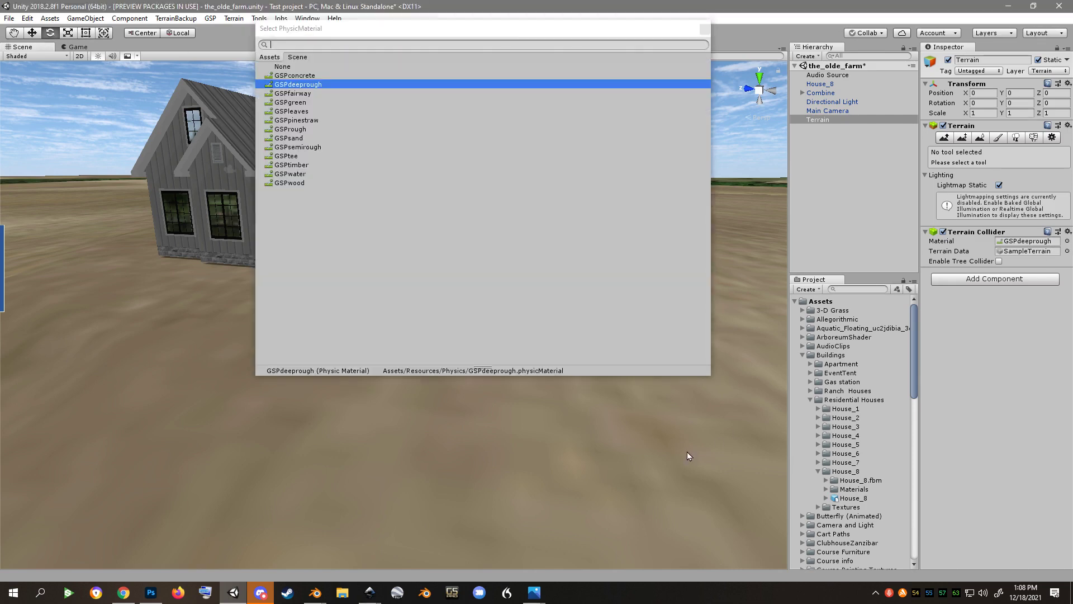
Assign the GSPtimber physic material to House_8's Mesh Collider and deselect the house
click(572, 189)
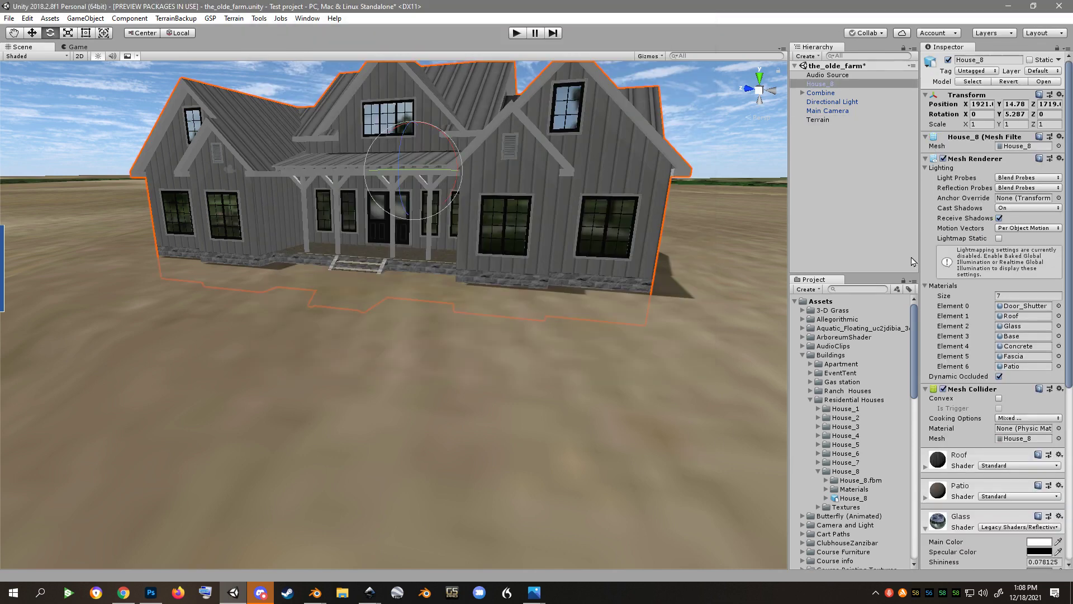
click(1058, 427)
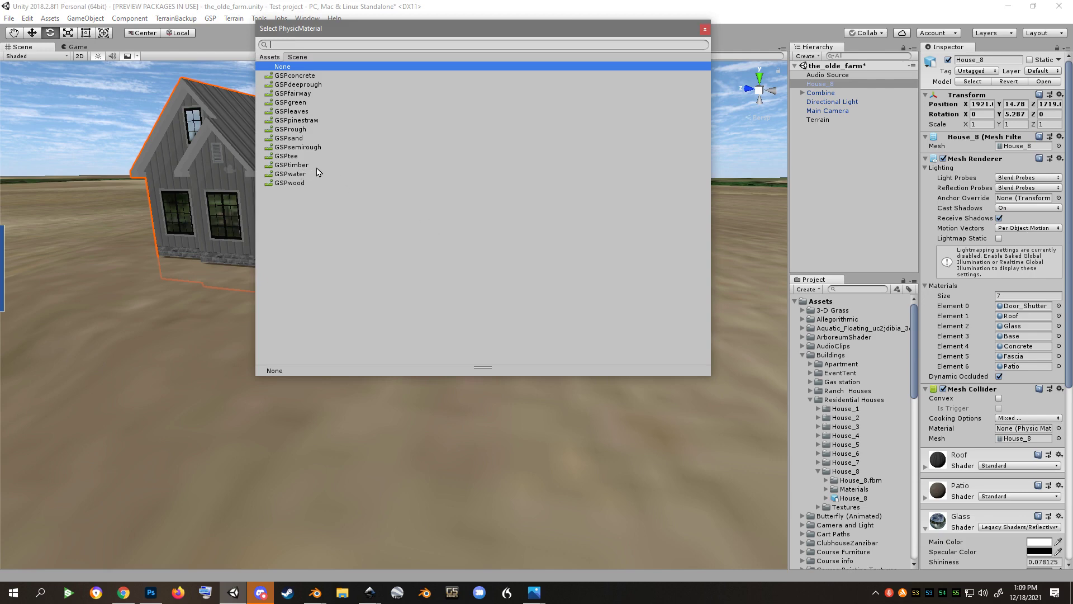
click(290, 166)
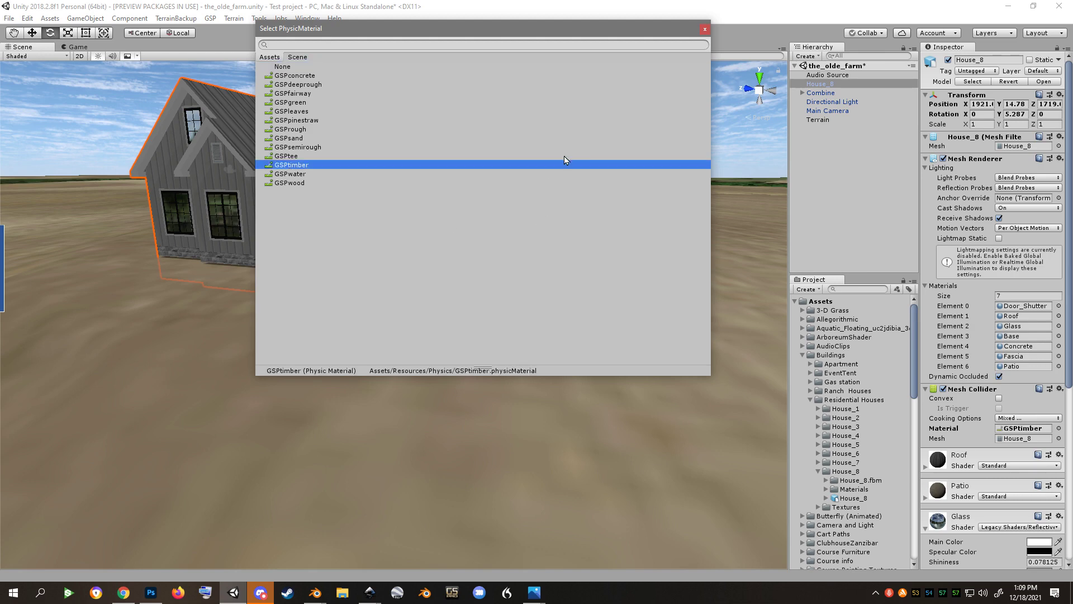
click(706, 30)
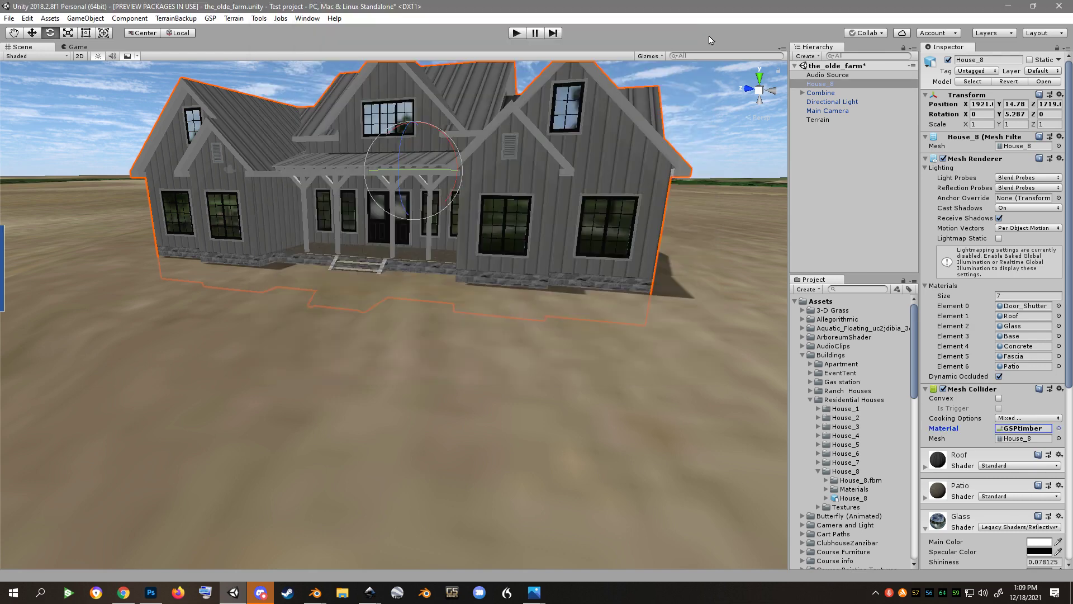
click(601, 406)
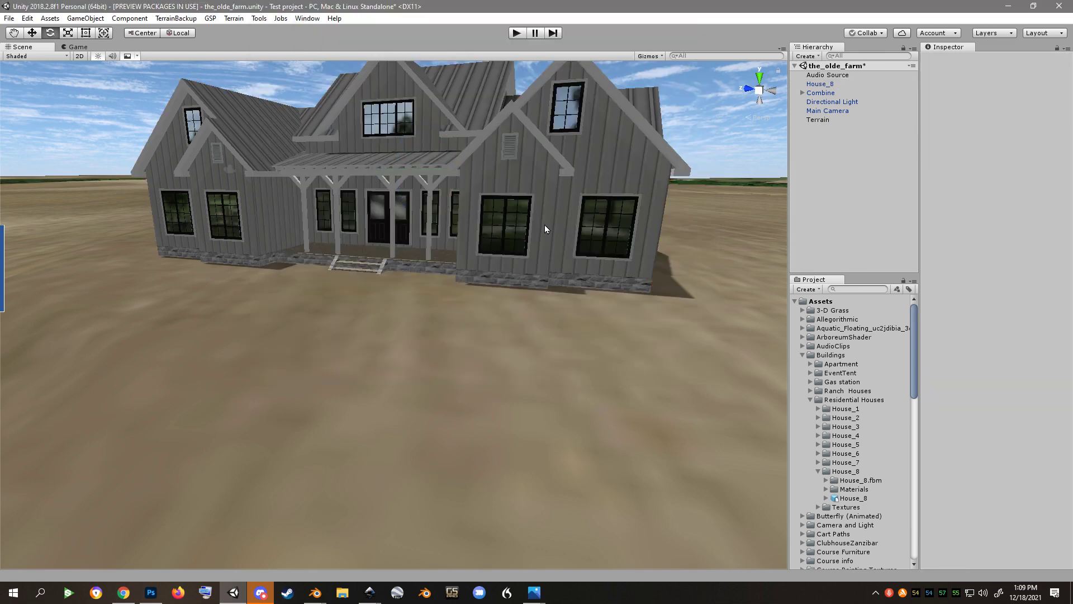
Compare House_8's appearance with Cast Shadows set to Off and restored to On
click(570, 219)
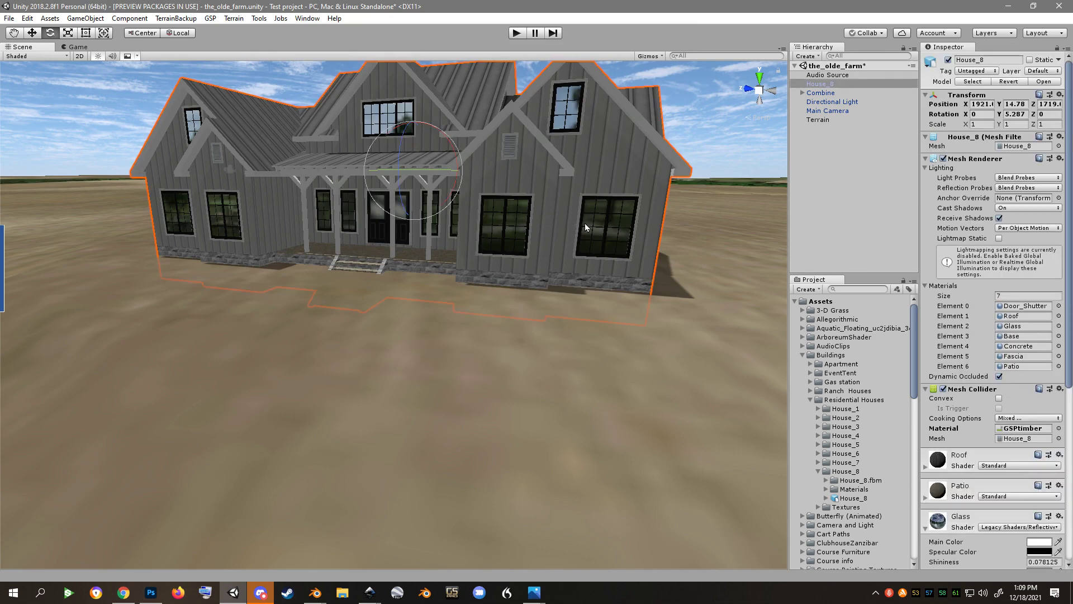
click(1027, 208)
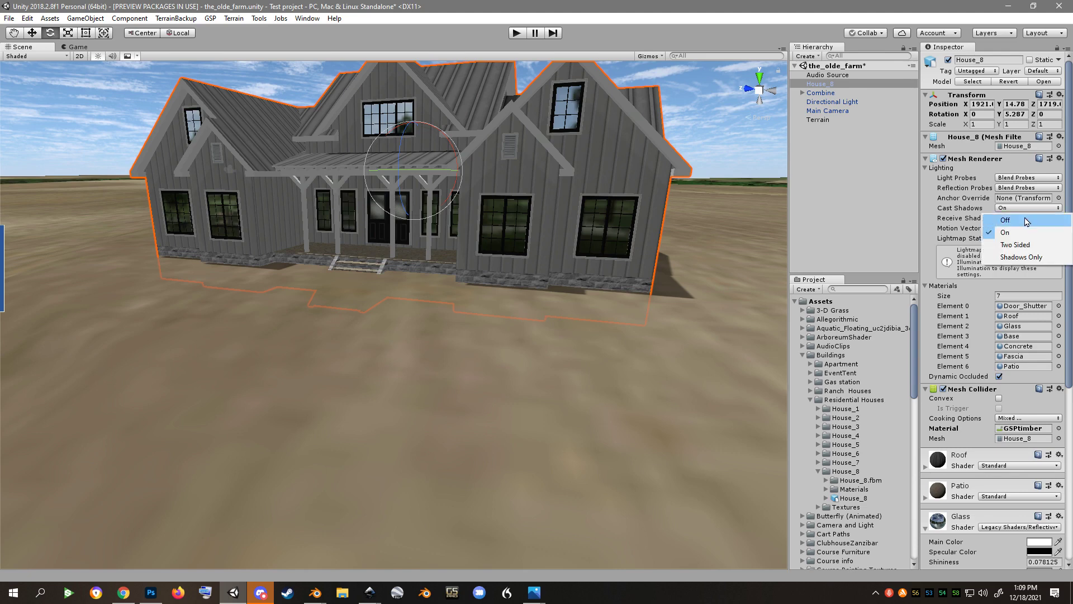
click(1025, 221)
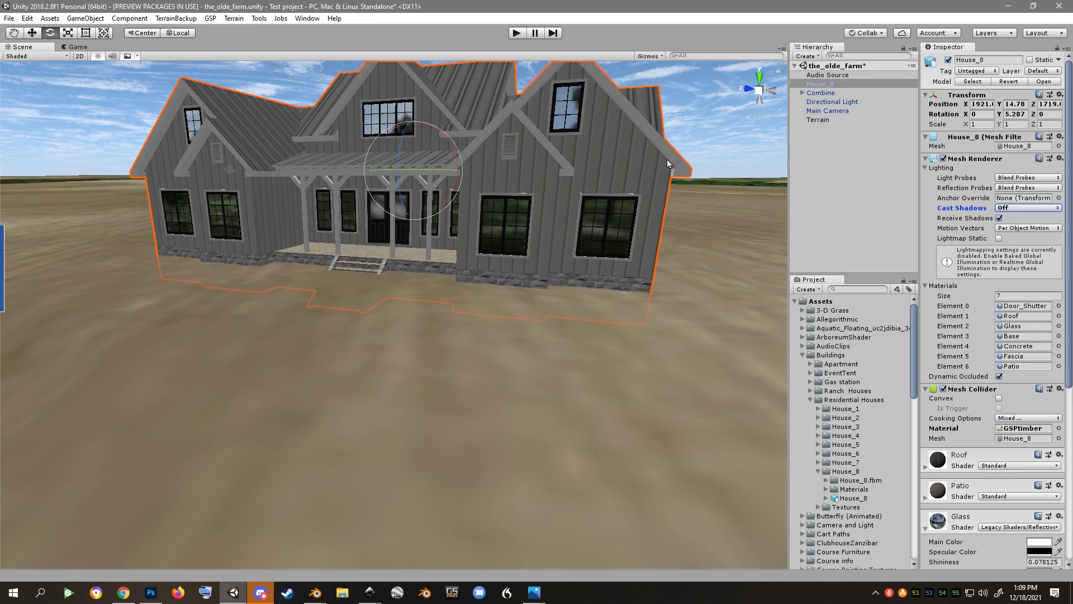
click(1023, 209)
click(1017, 219)
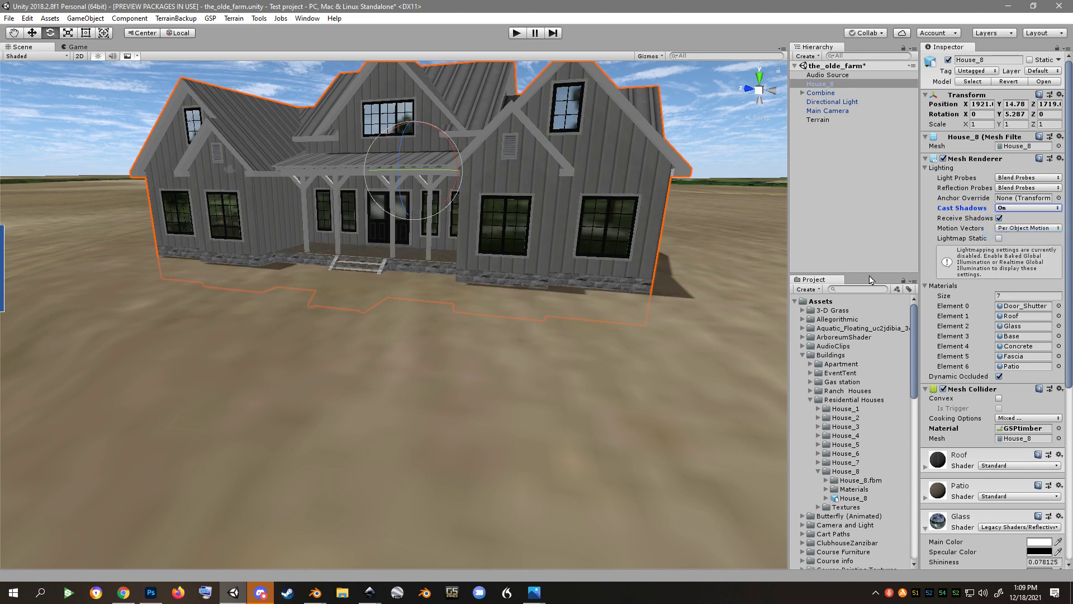